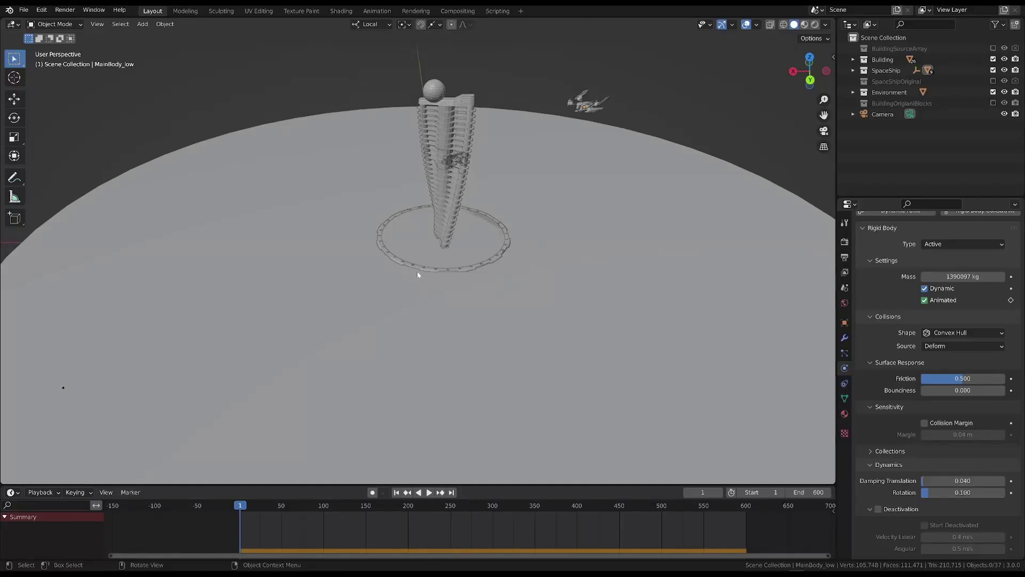
Step: Select the camera and play the spaceship crash animation through the camera view
middle_drag(416, 276, 404, 217)
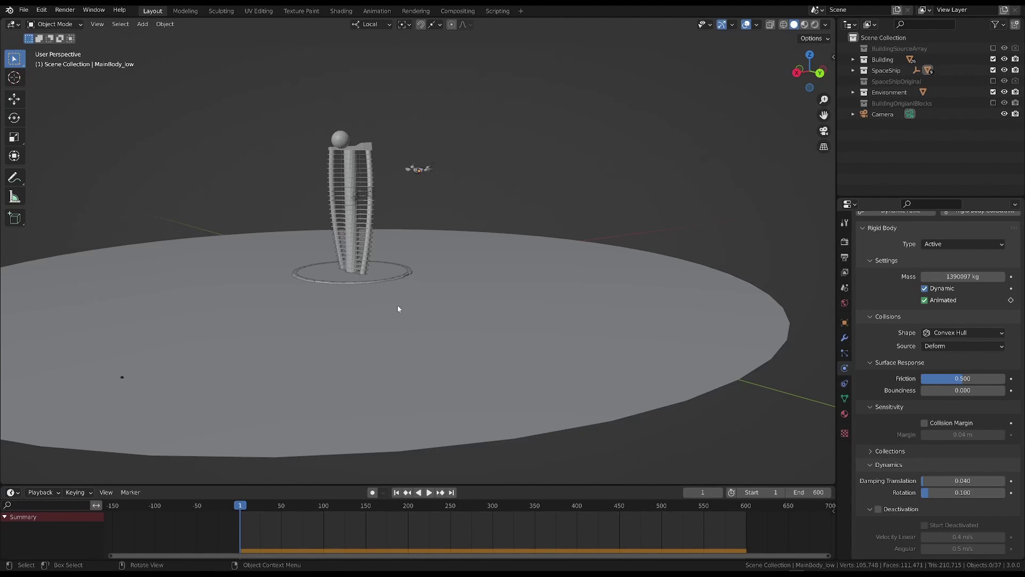
middle_drag(398, 297, 390, 306)
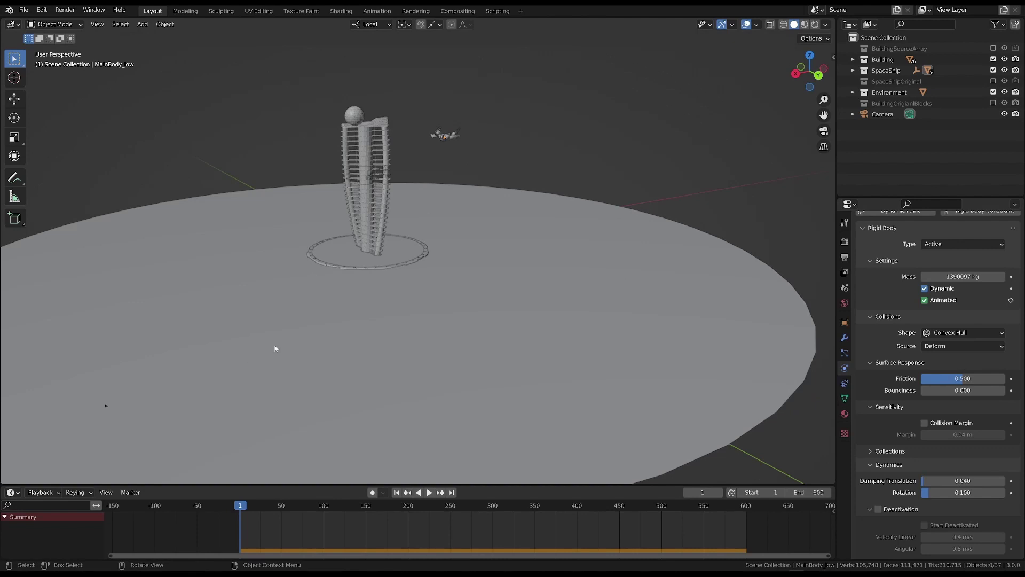
middle_drag(276, 345, 357, 347)
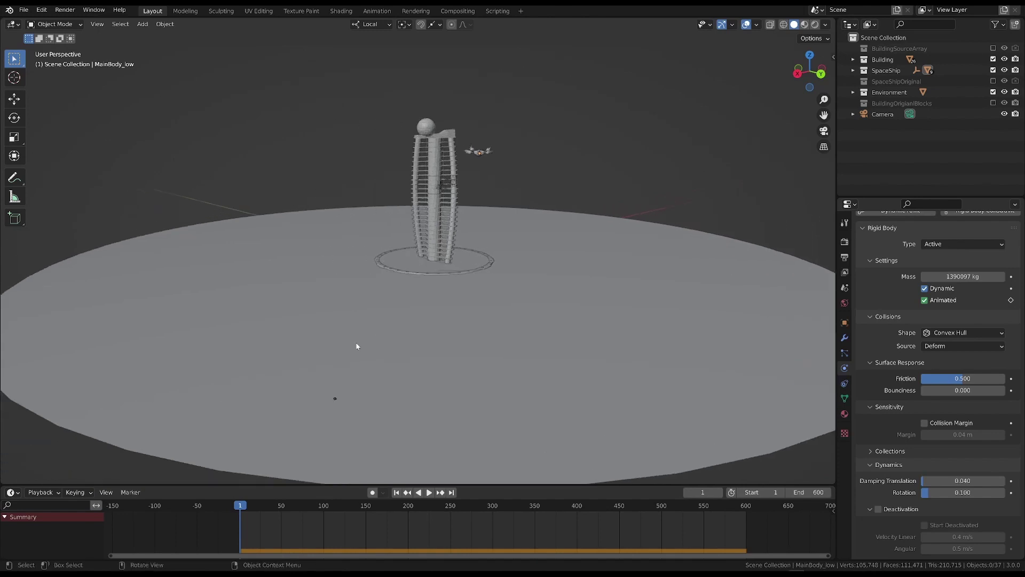
click(882, 113)
scroll(354, 378, up, 3)
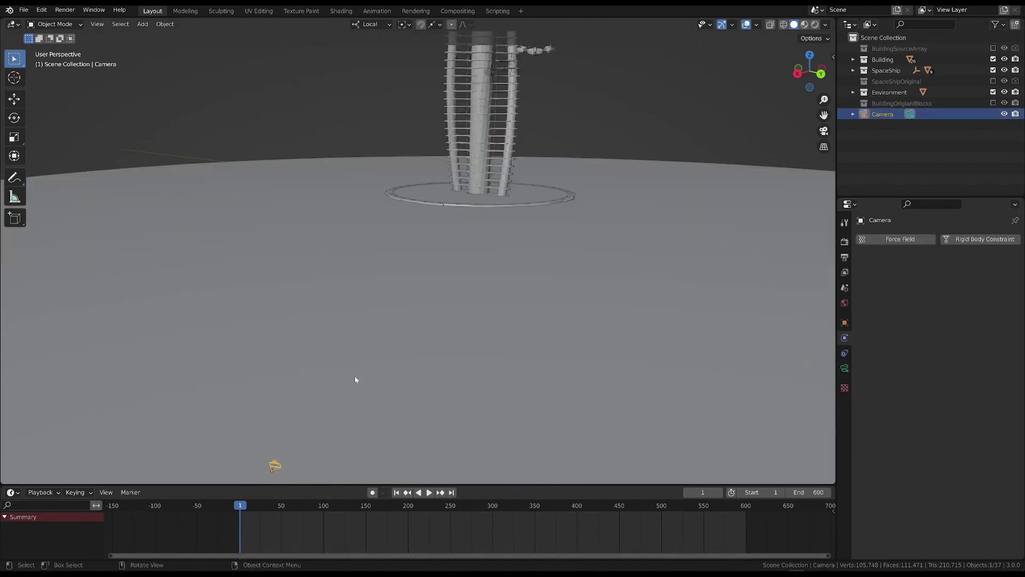
scroll(395, 342, down, 3)
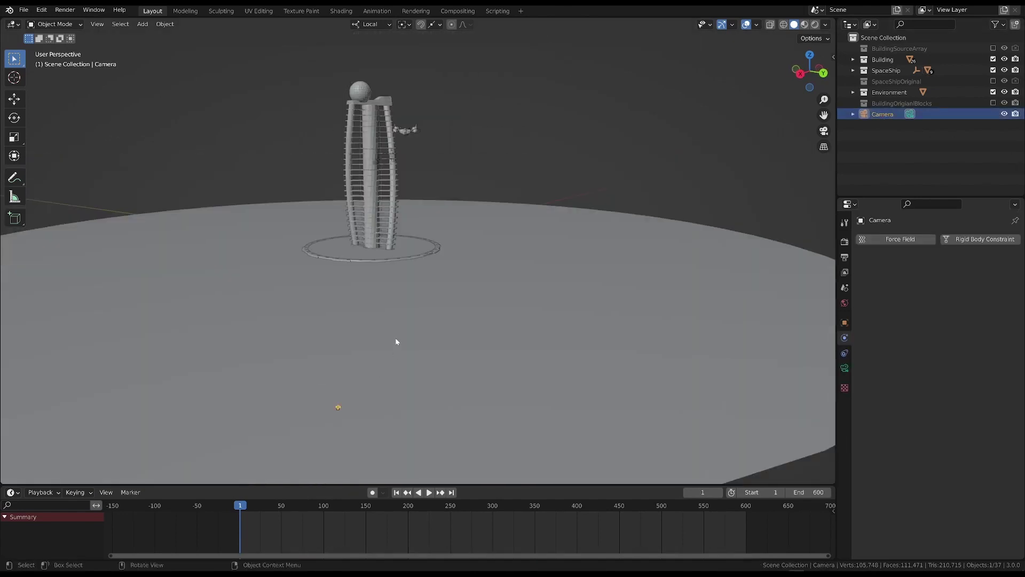
click(823, 131)
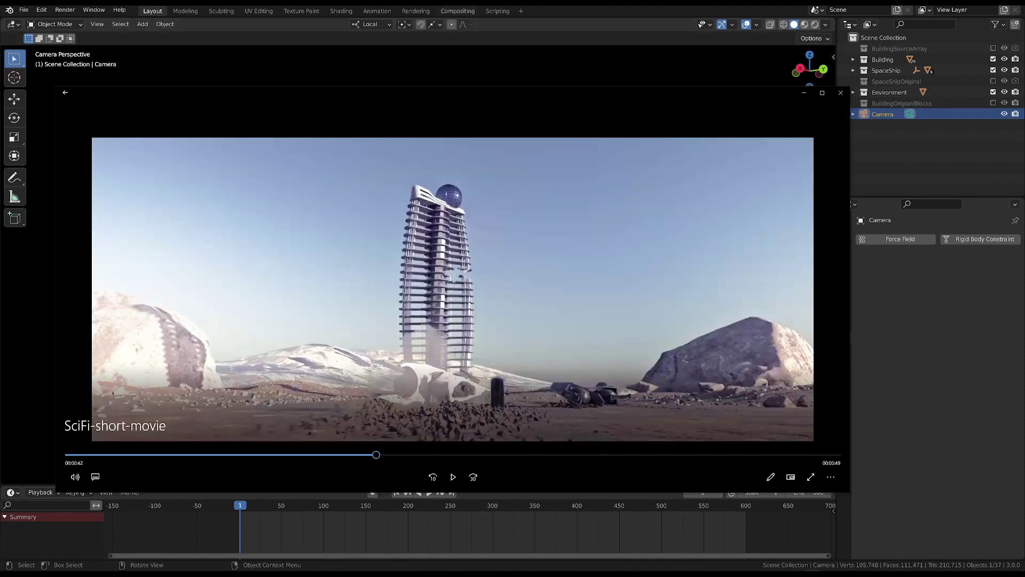
key(space)
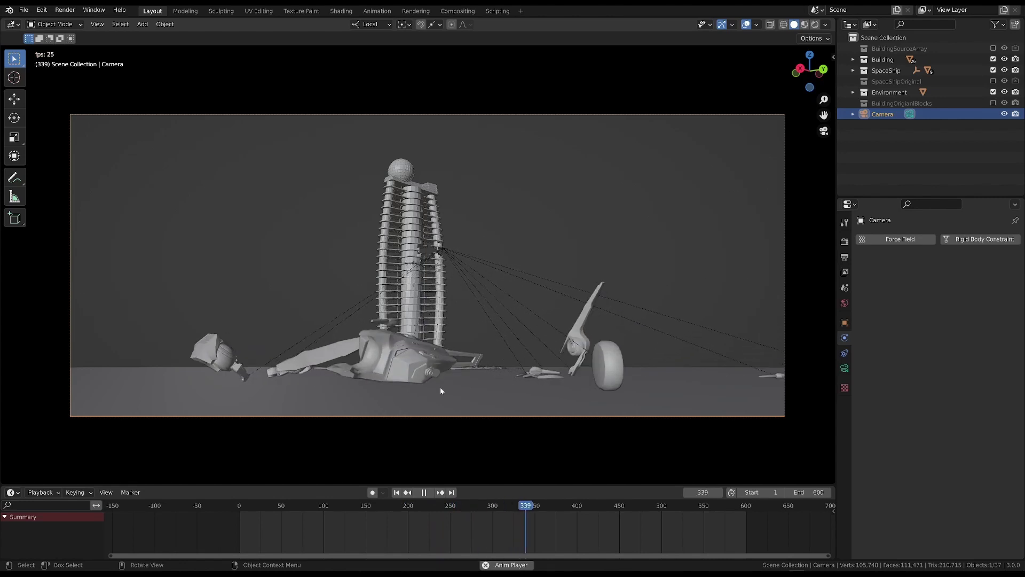
key(space)
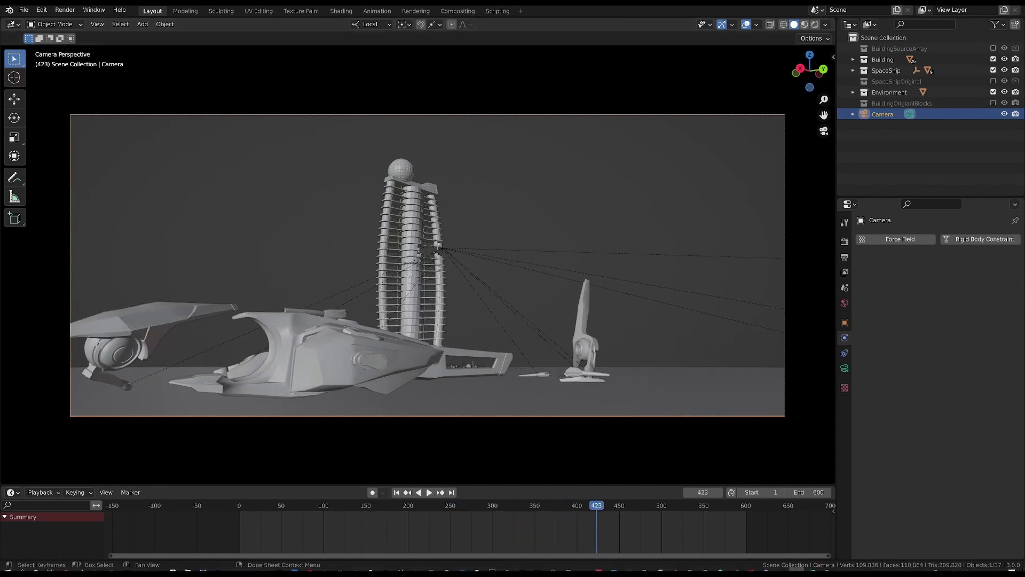
click(818, 568)
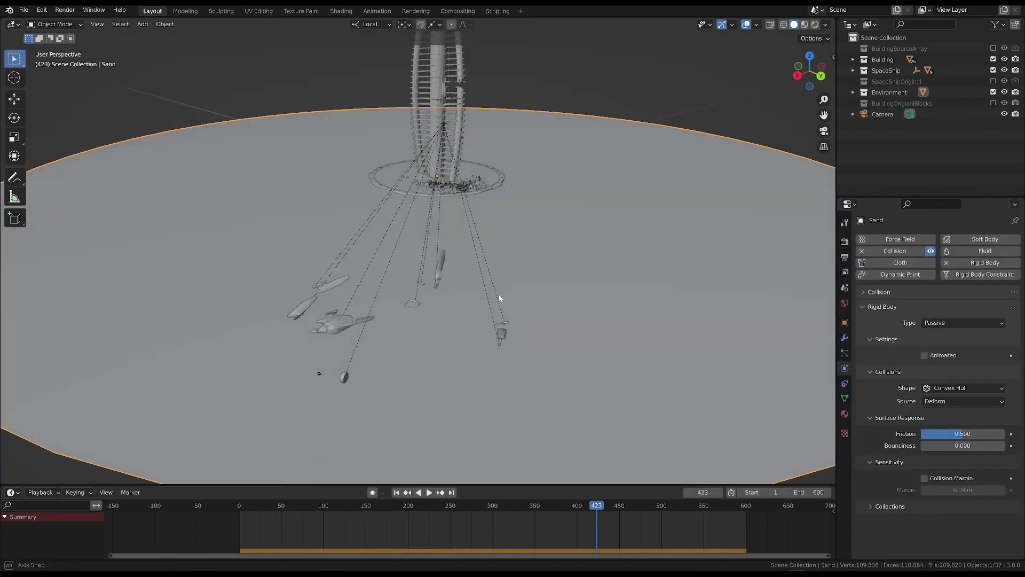
Step: Examine the scene's rigid body world settings, including speed, substeps per frame and solver iterations
click(844, 322)
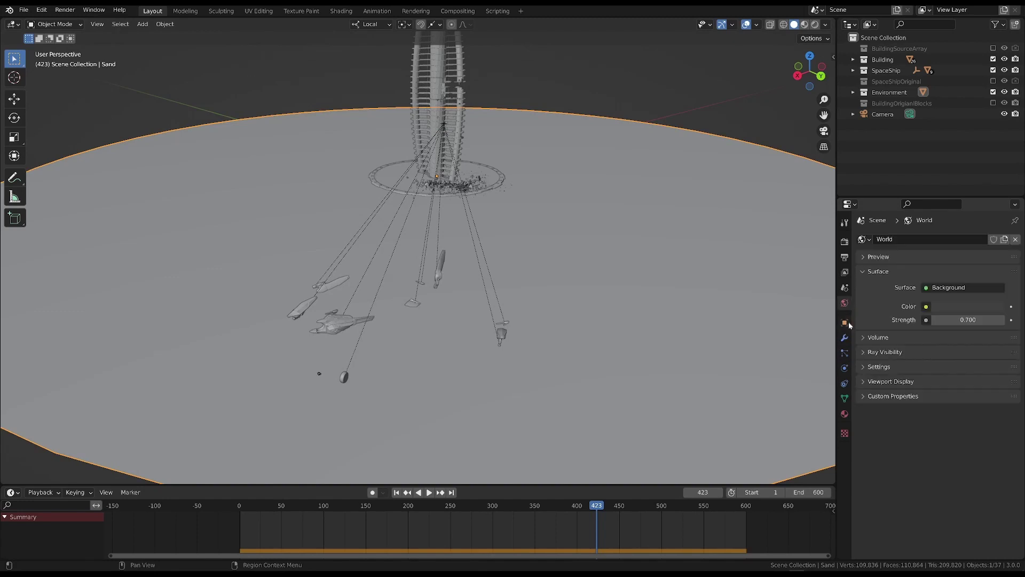
click(844, 288)
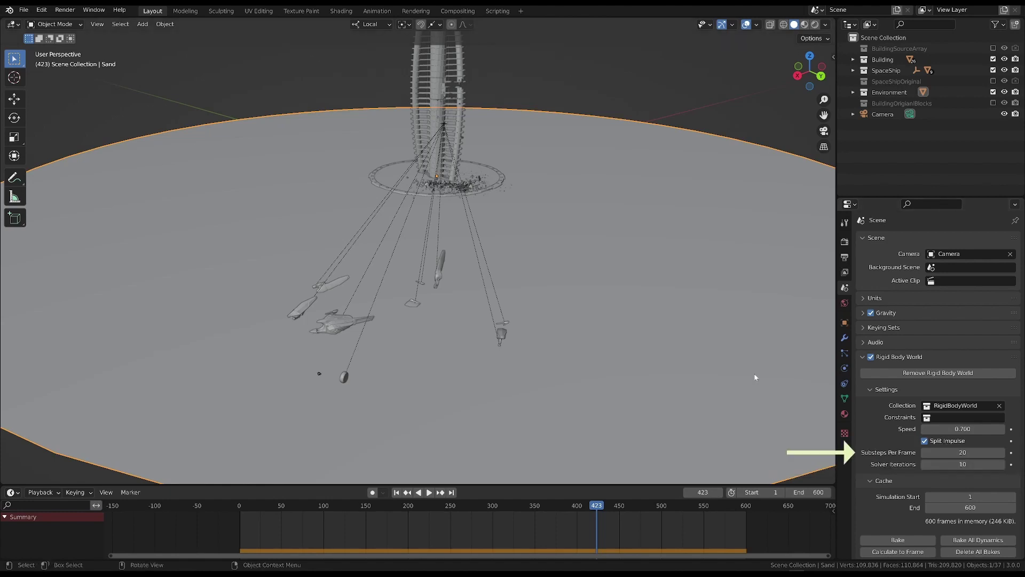
click(844, 368)
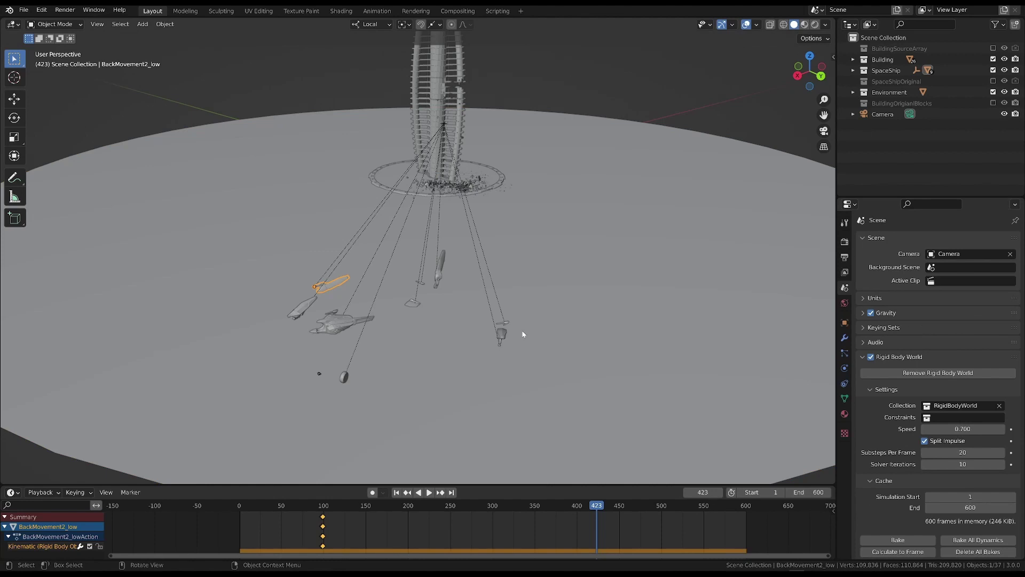
Step: Switch to the camera view, select the camera and examine its lens settings
key(KP_0)
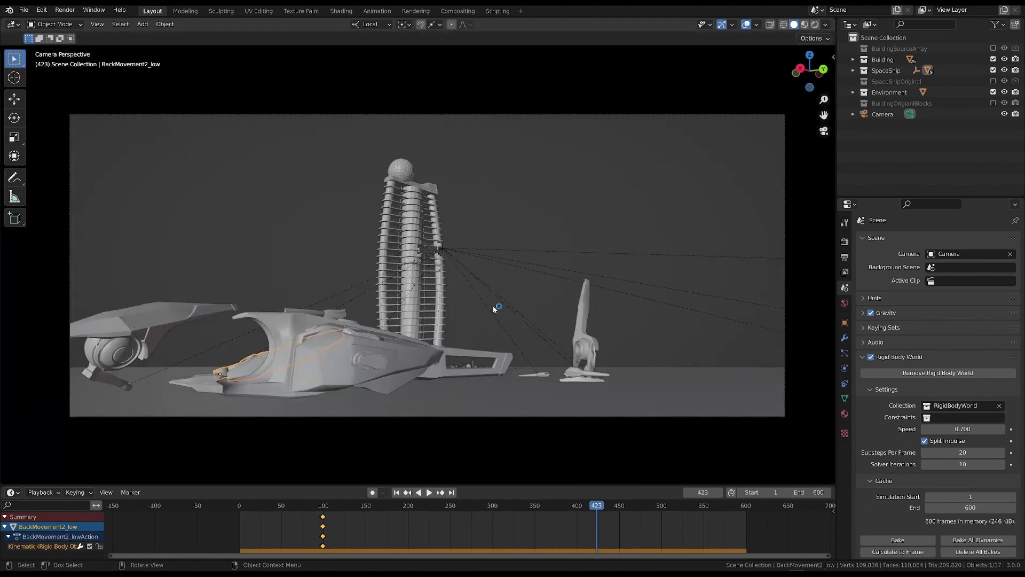
click(268, 115)
click(844, 368)
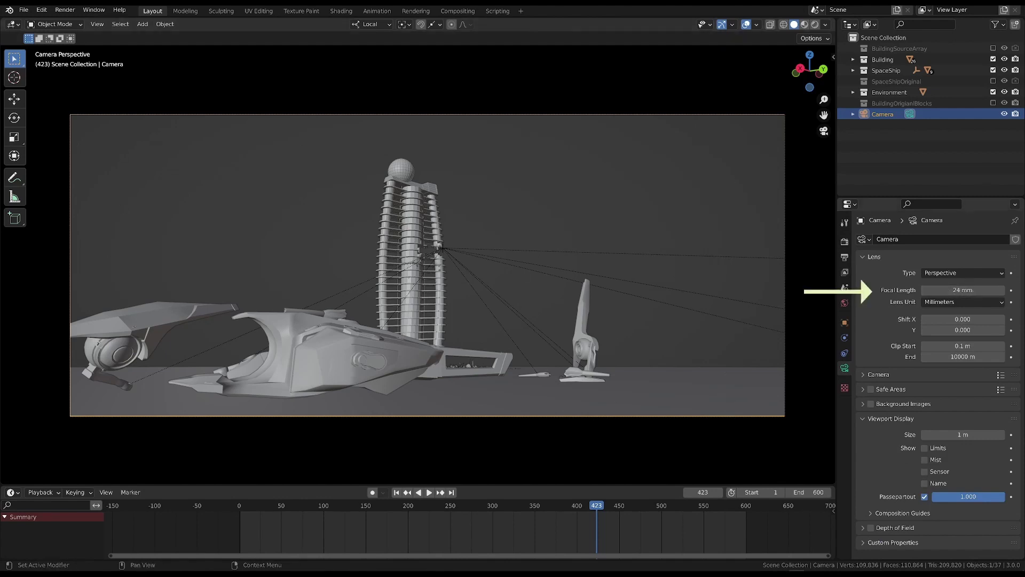
Step: Review the render sampling and motion blur settings, followed by the output settings
click(845, 241)
scroll(966, 329, down, 3)
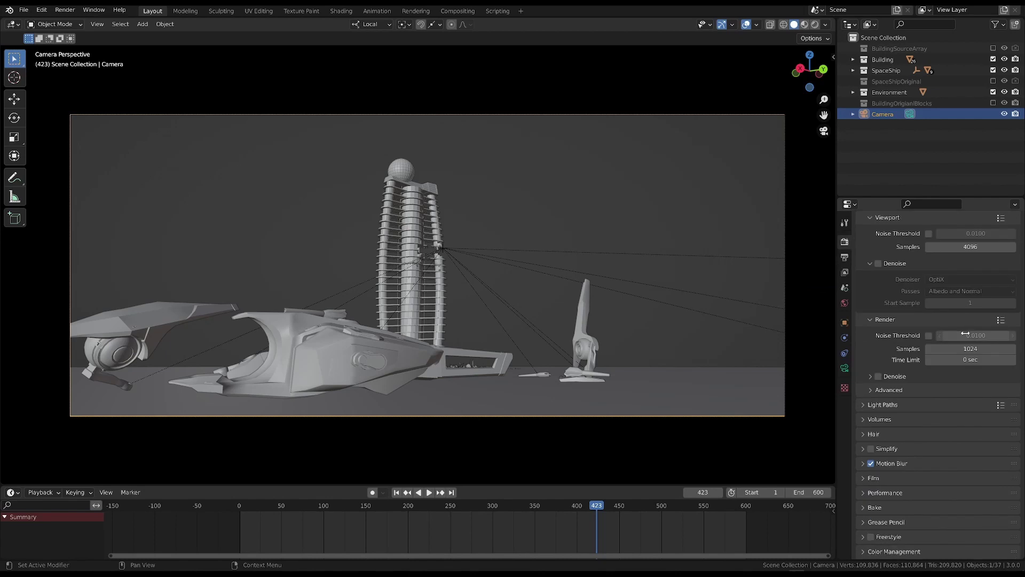
scroll(934, 299, up, 2)
click(844, 258)
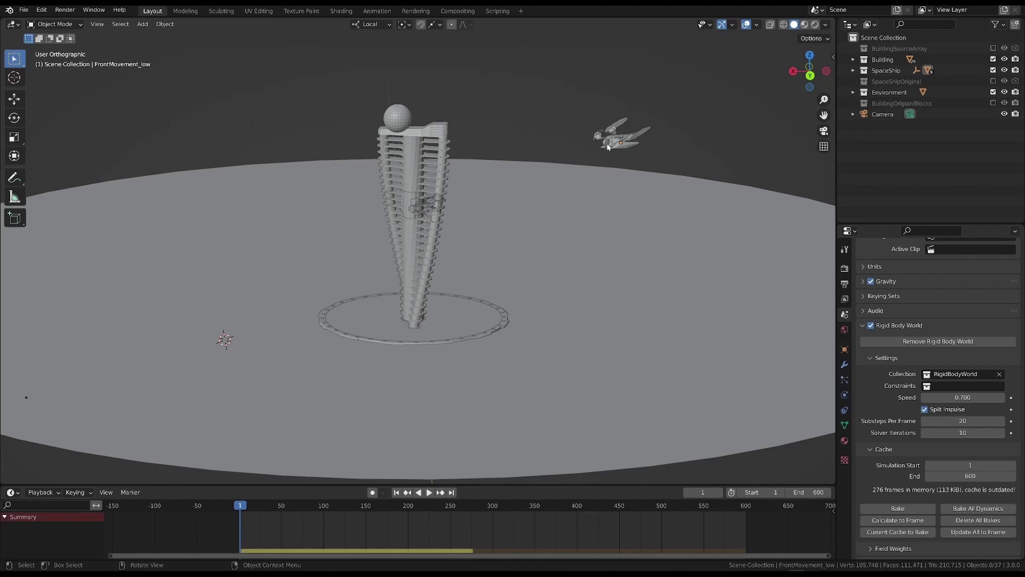
Step: Scrub the timeline to frame 272 and on to frame 348 to check the simulation beyond its cached range
middle_drag(586, 181, 613, 154)
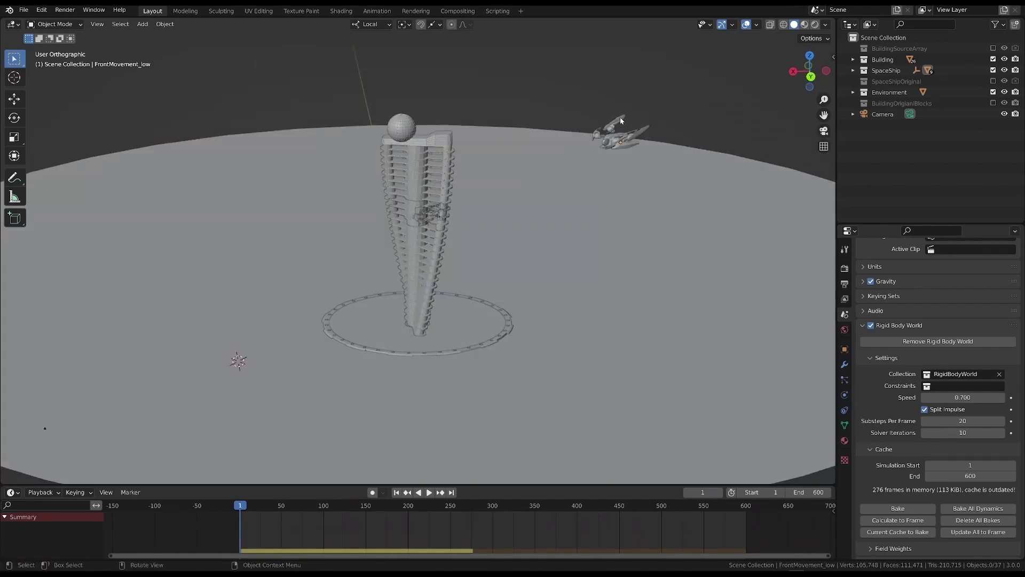
middle_drag(654, 163, 596, 165)
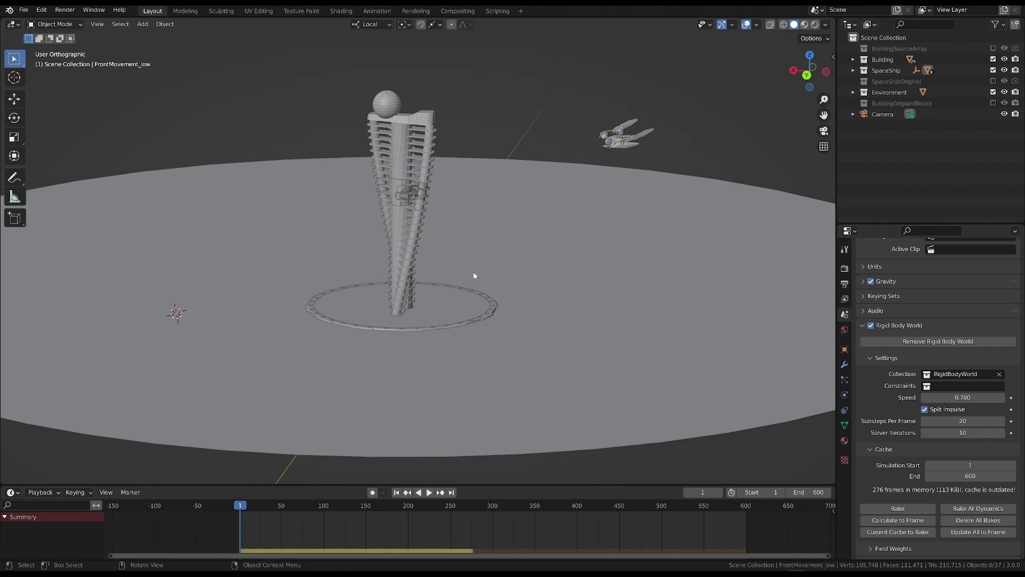
mouse_move(611, 263)
middle_down()
mouse_move(600, 231)
mouse_move(615, 234)
mouse_move(607, 267)
middle_up()
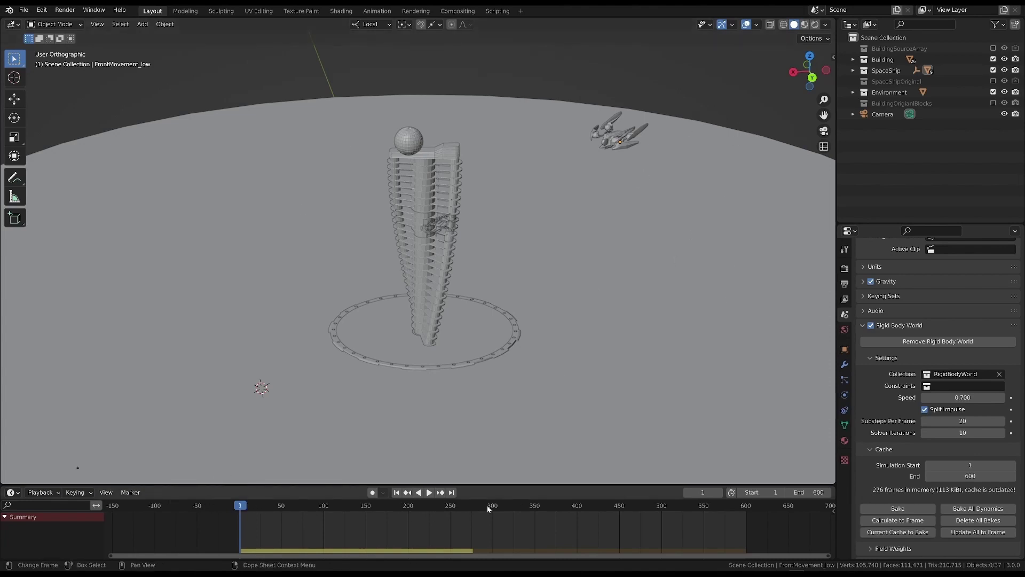
mouse_move(502, 508)
mouse_down()
mouse_move(563, 508)
mouse_move(490, 509)
mouse_up()
click(470, 508)
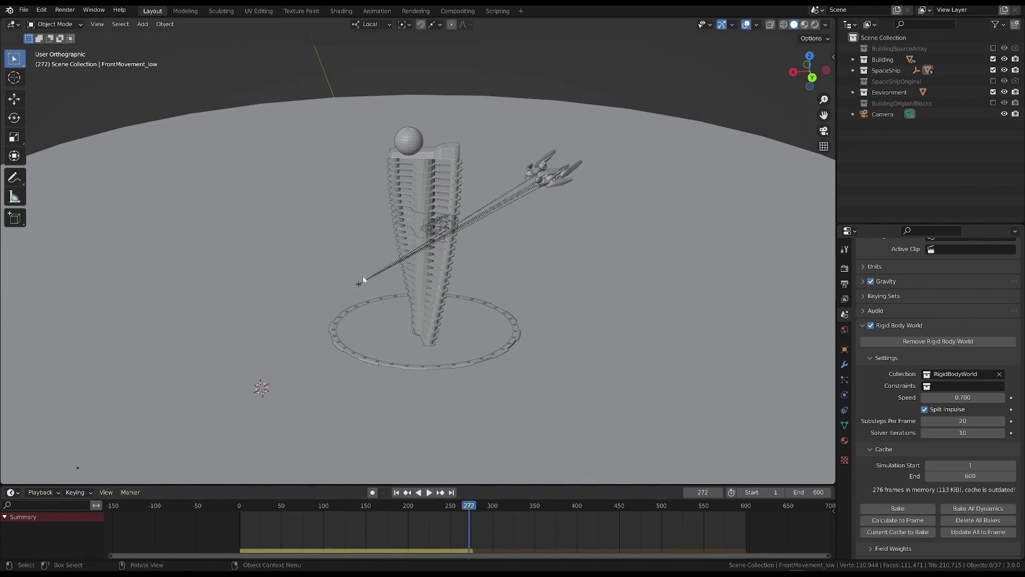
middle_drag(327, 418, 286, 359)
drag(472, 507, 556, 503)
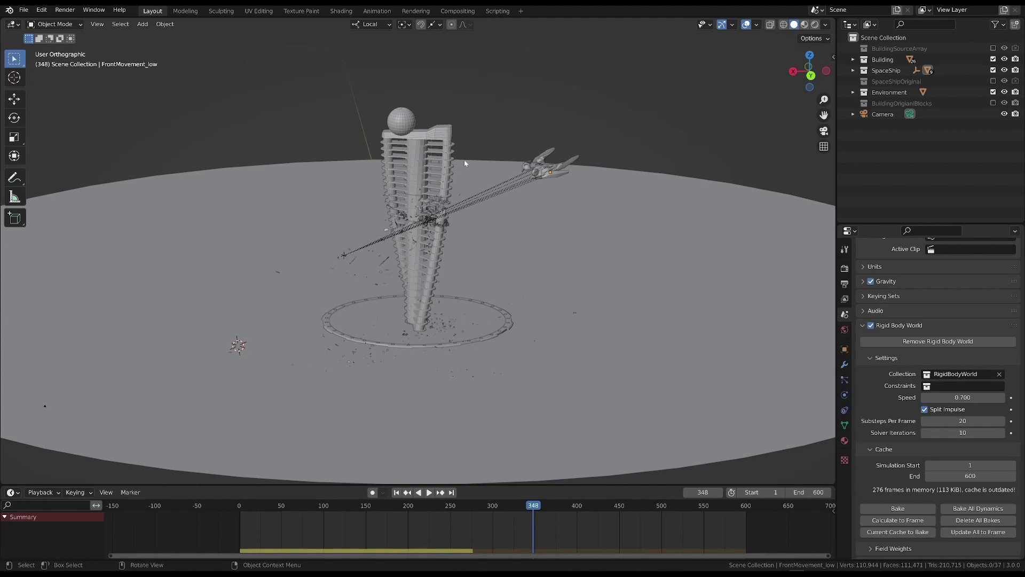
Step: Play the rigid body simulation from frame 1 to rebuild its cache, stop playback, and bake the simulation
key(shift+Left)
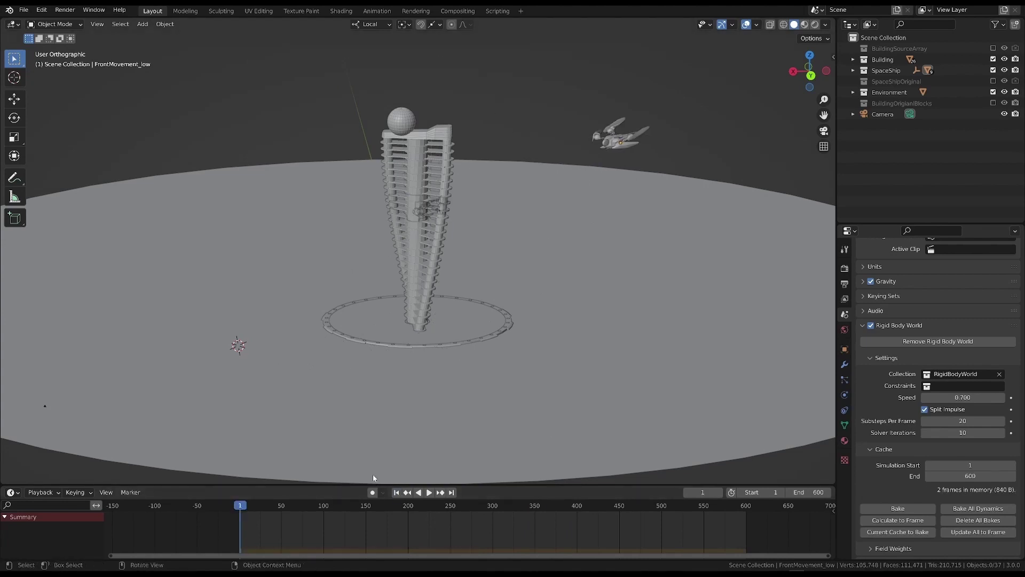
click(429, 492)
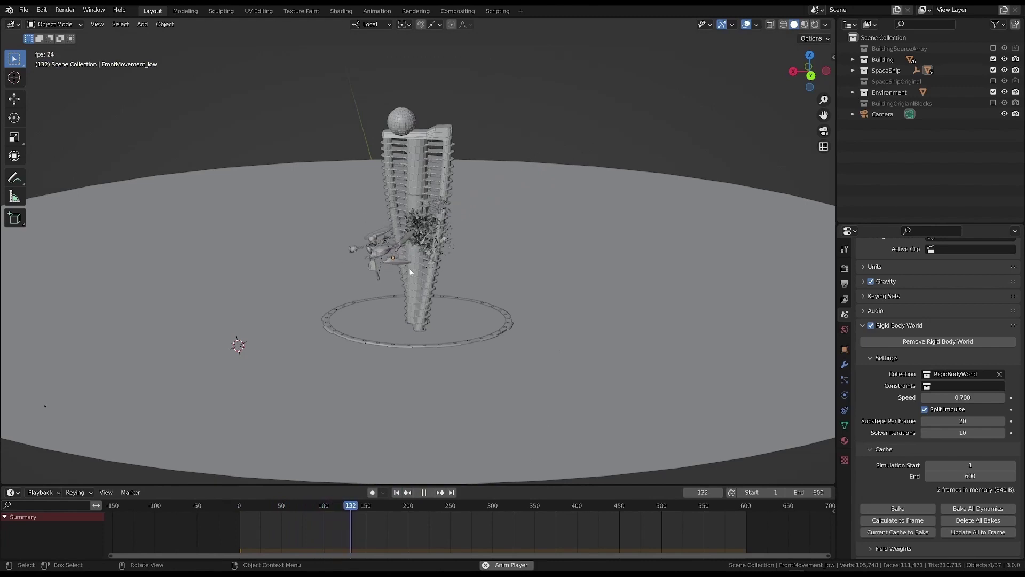
click(428, 492)
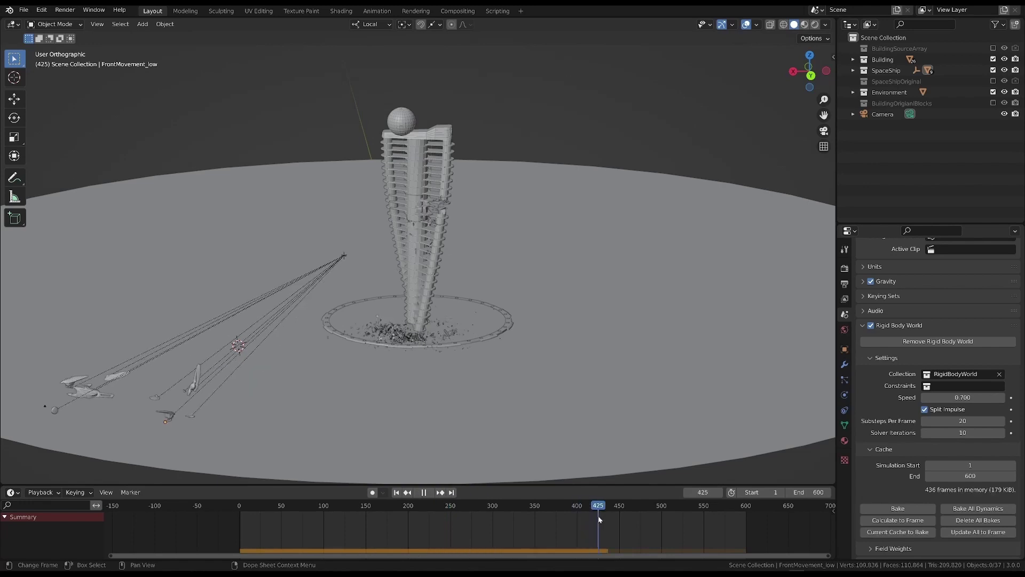
key(space)
click(897, 509)
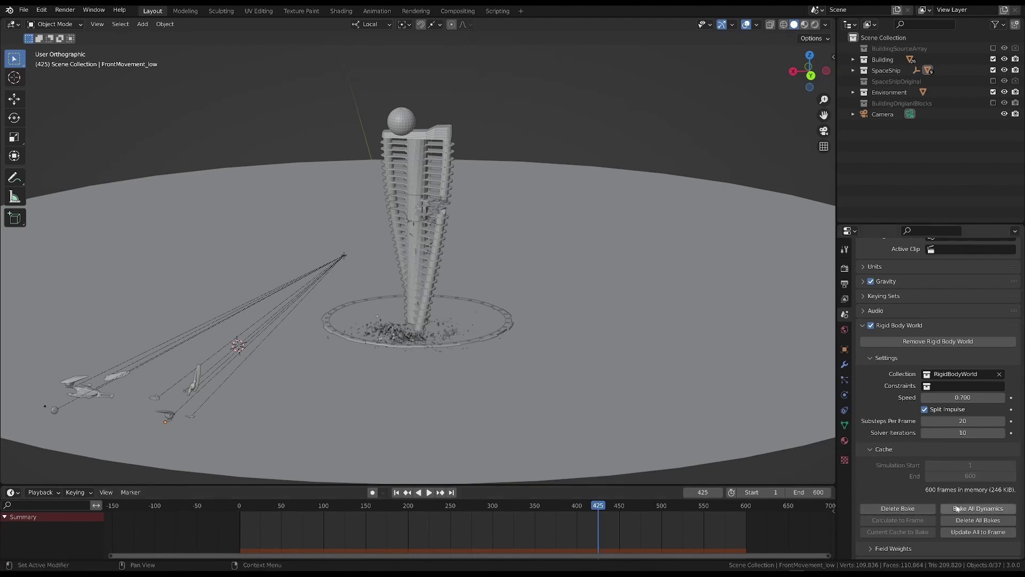
Step: Scrub back and forth through the baked simulation, ending at frame 526, to check the crash and falling debris
key(Down)
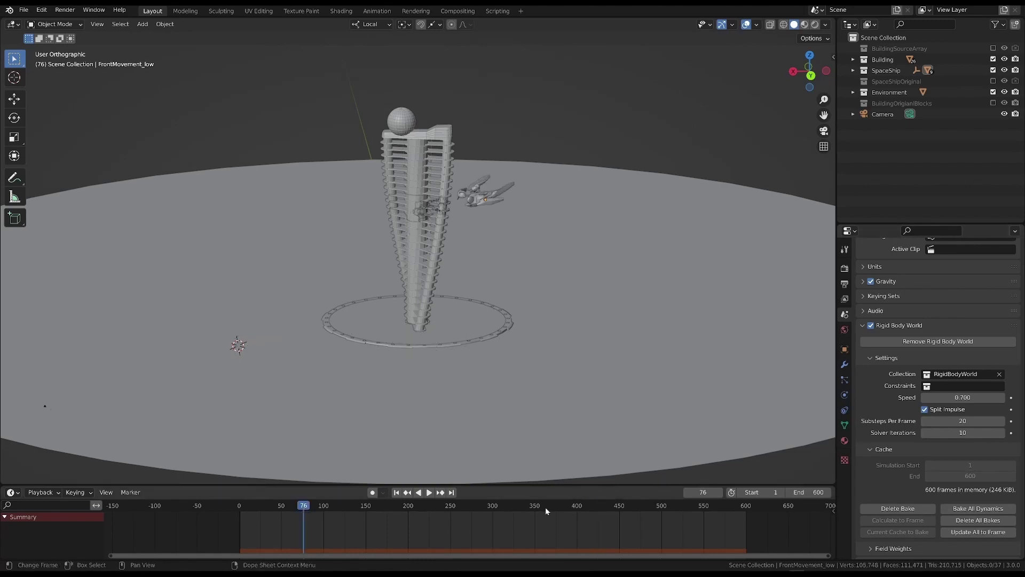
mouse_move(545, 507)
mouse_down()
mouse_move(713, 506)
mouse_move(290, 507)
mouse_move(634, 507)
mouse_move(529, 507)
mouse_up()
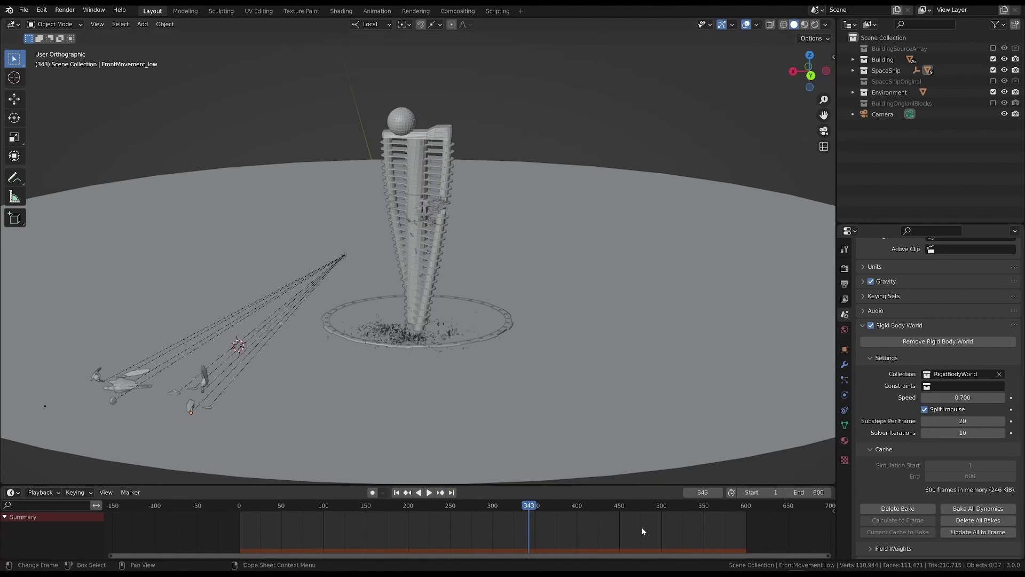
drag(644, 531, 531, 507)
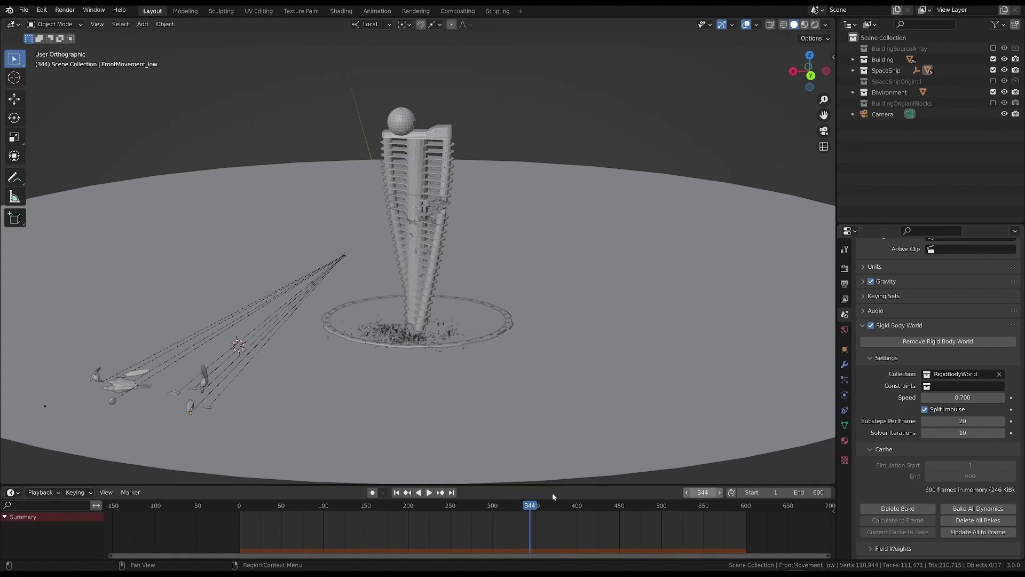
drag(409, 507, 662, 507)
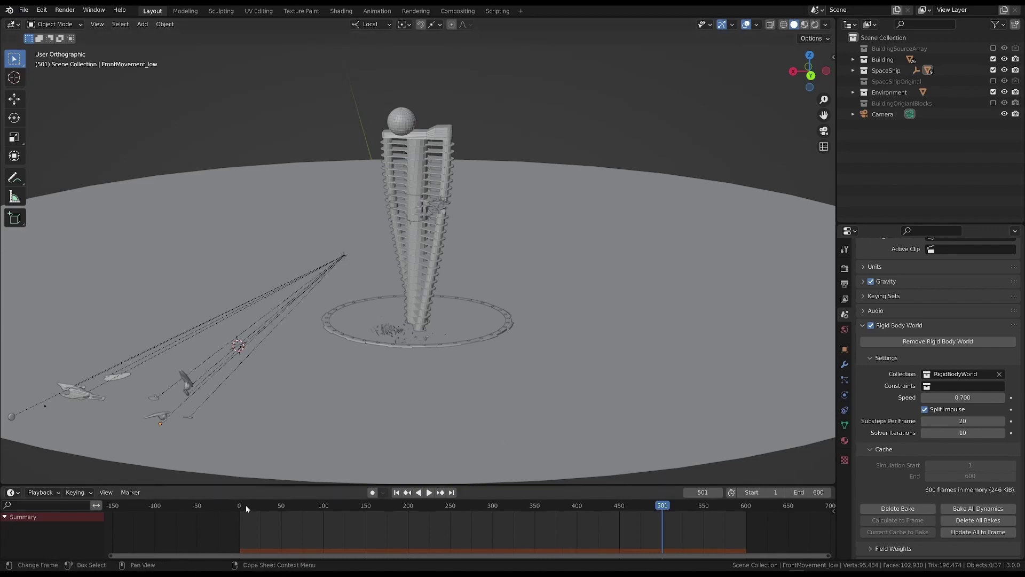
drag(246, 504, 683, 507)
Step: Inspect the spaceship wreckage at frame 526 through the camera view and from above
middle_drag(438, 320, 445, 344)
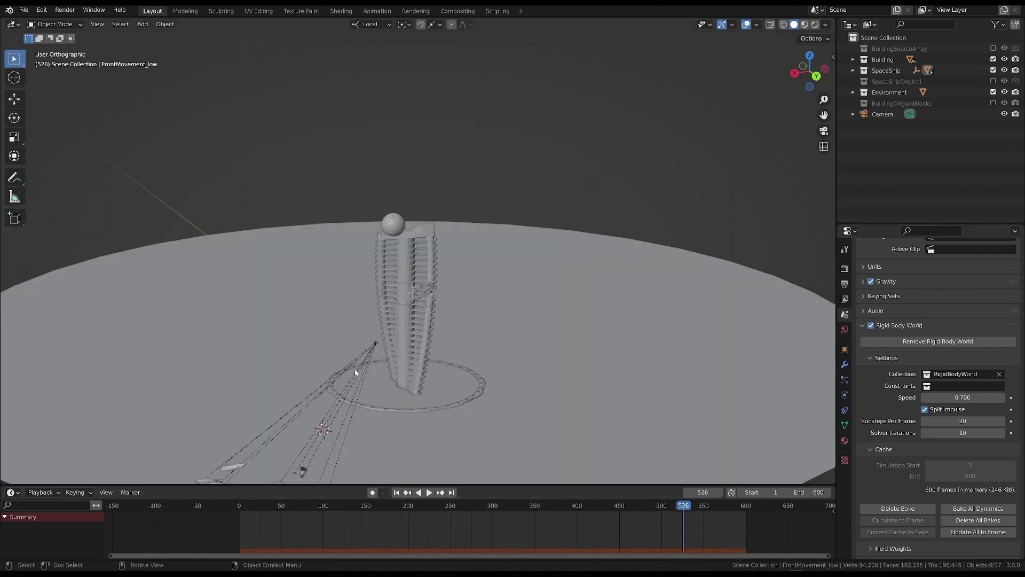
key(KP_0)
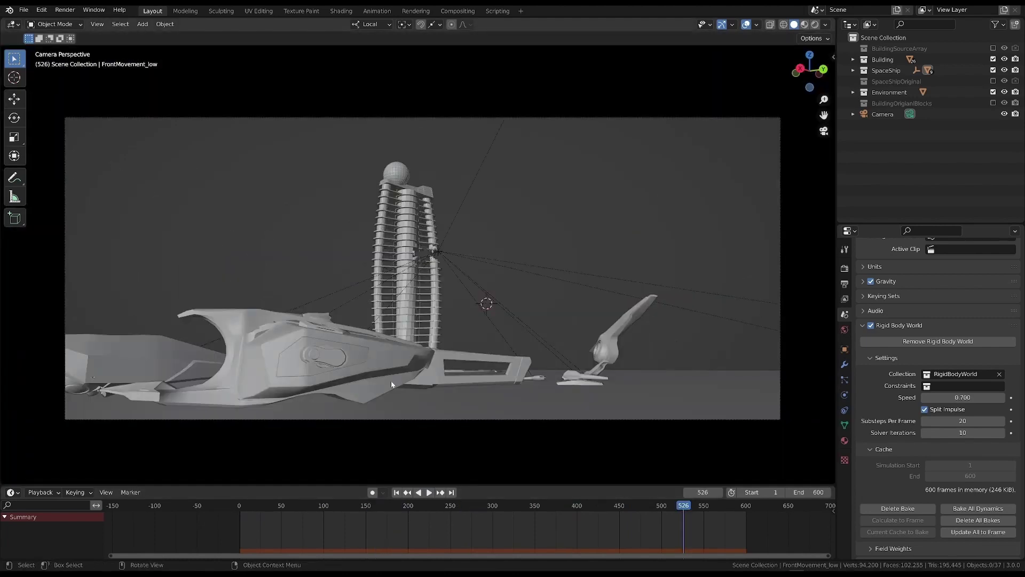
middle_drag(485, 329, 470, 240)
scroll(407, 332, down, 5)
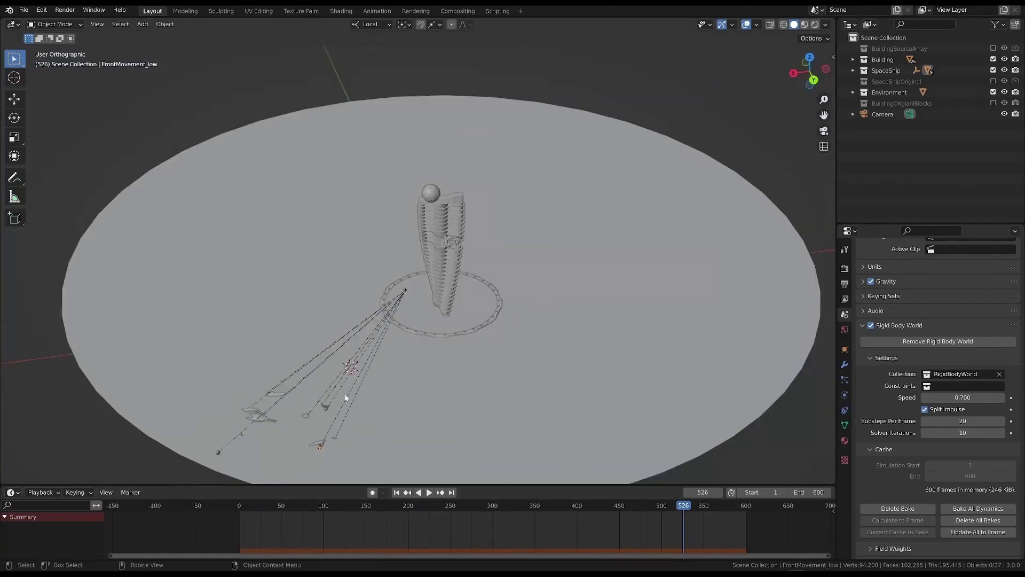
Step: Go to frame 318, select the spaceship's main body and locate the rigid body Bake to Keyframes command without running it
click(507, 506)
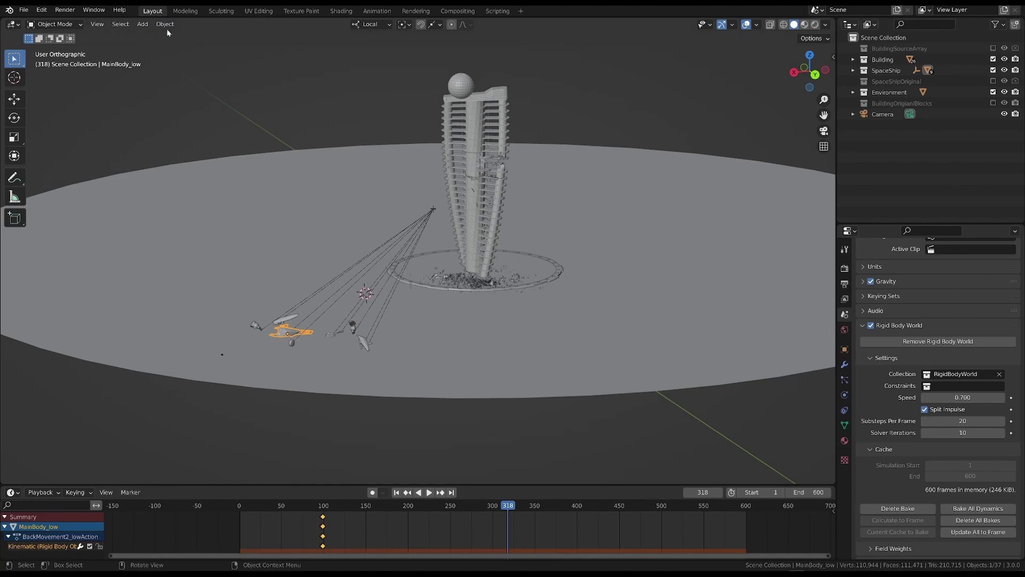
click(166, 25)
mouse_move(213, 291)
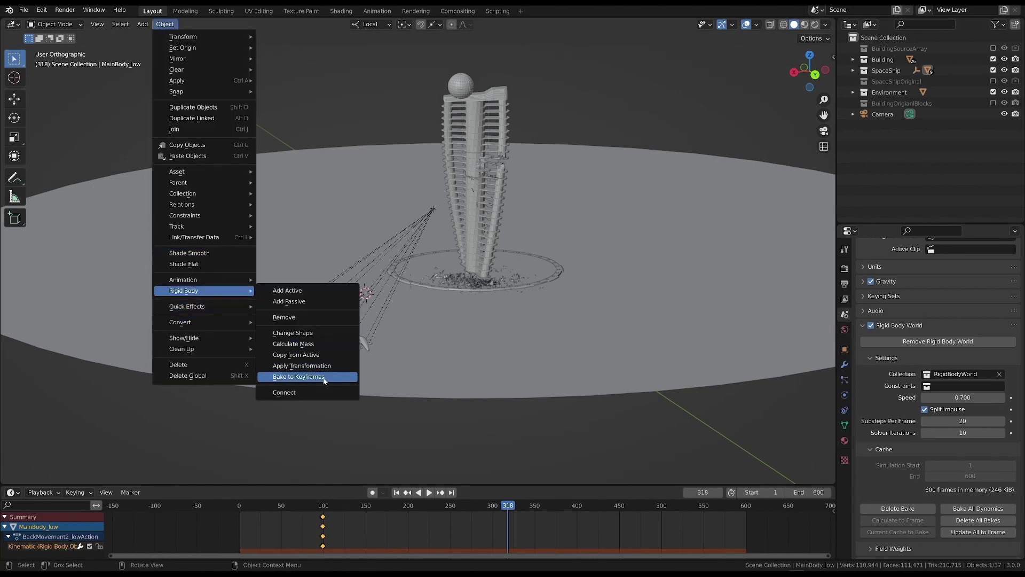
key(Escape)
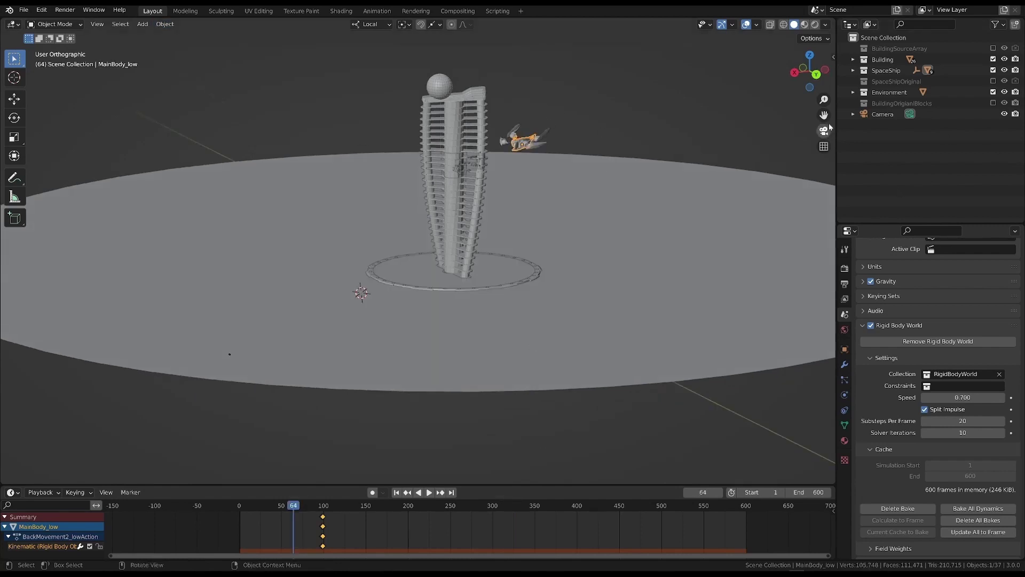
Step: Compare the keyframes of the _EmptyShip parent with those of its individual ship parts in the SpaceShip collection
click(853, 92)
key(period)
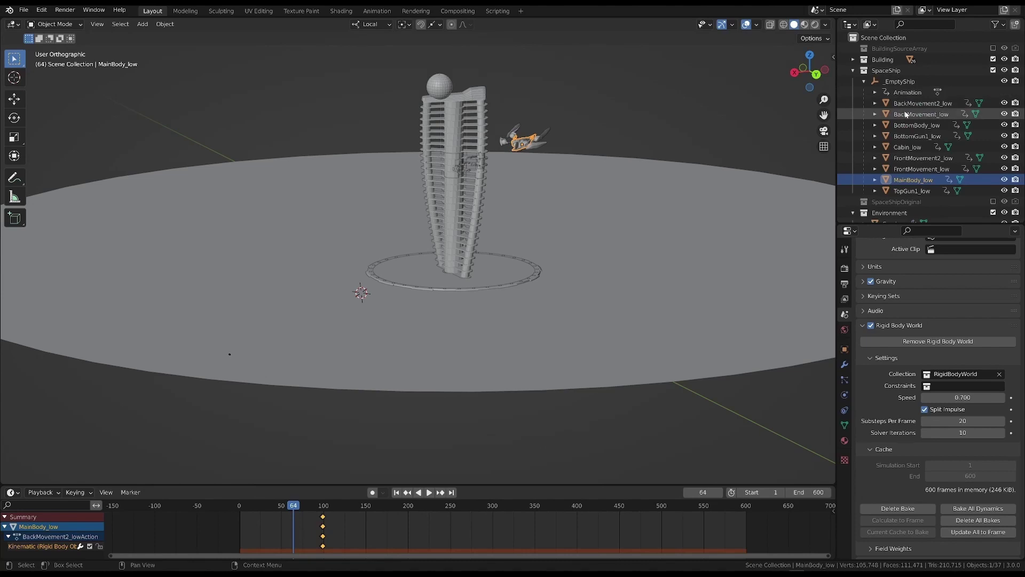
click(907, 83)
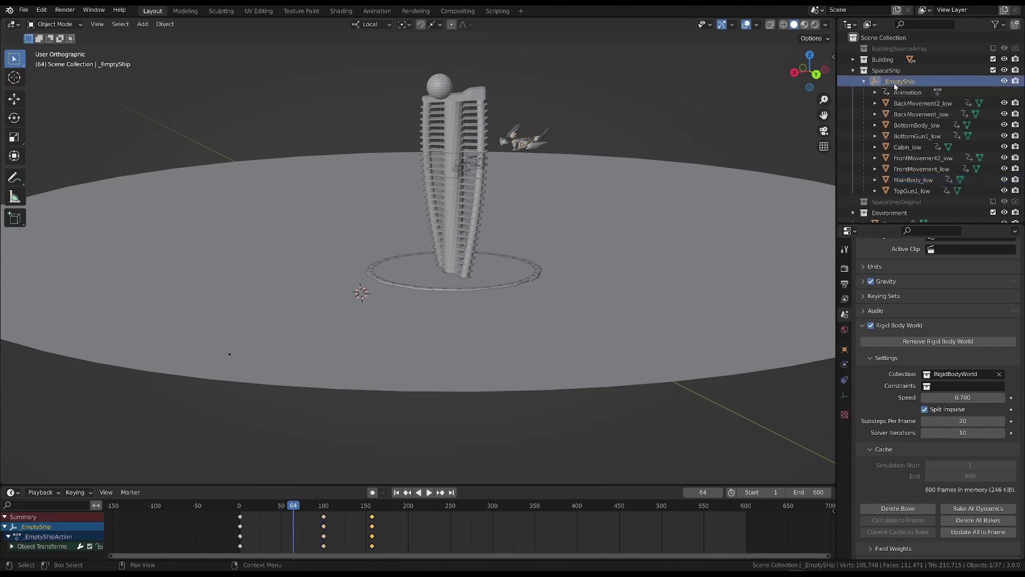
click(914, 103)
click(913, 114)
click(911, 125)
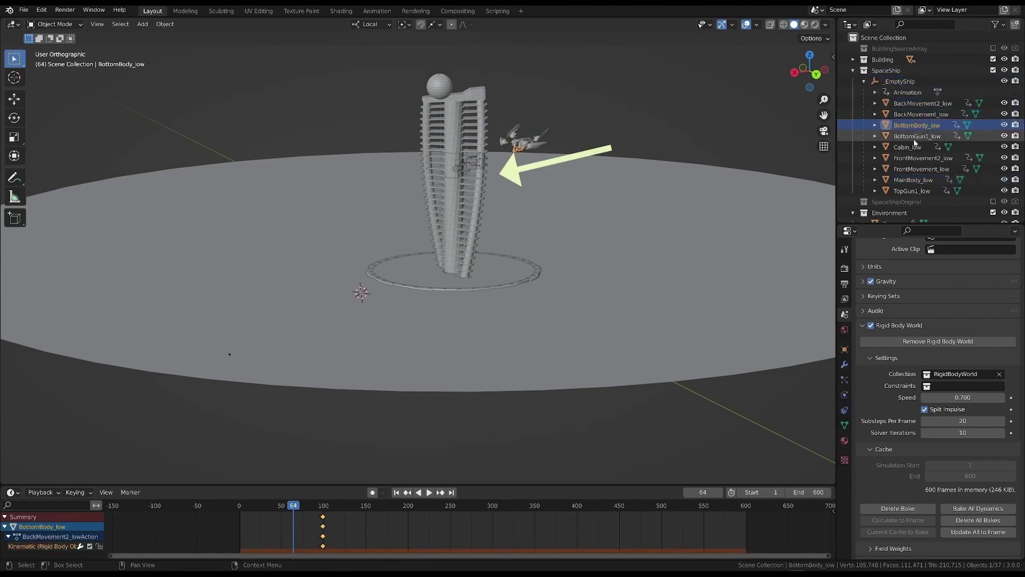
click(911, 136)
click(909, 147)
click(909, 158)
click(913, 169)
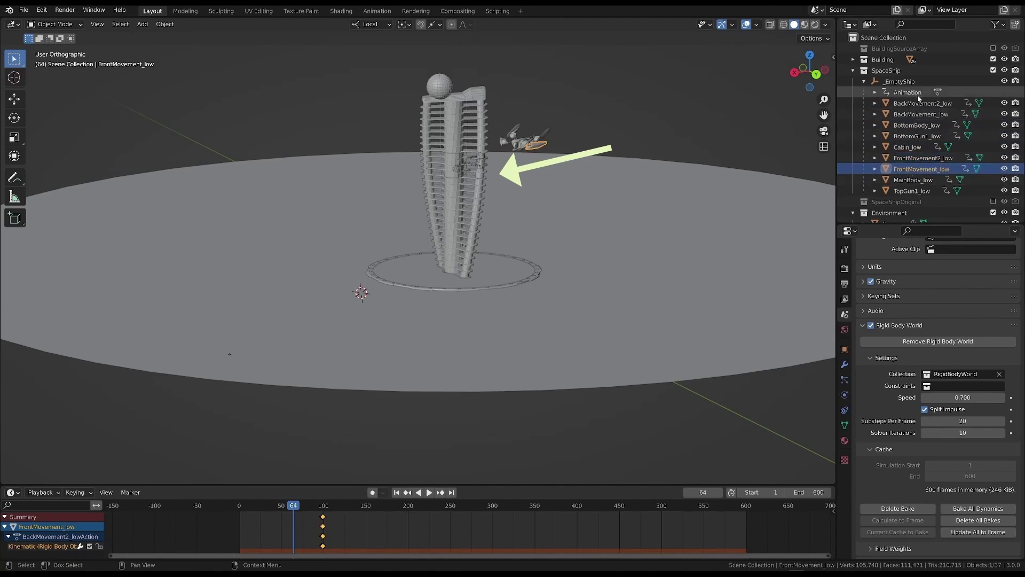
click(906, 84)
click(919, 104)
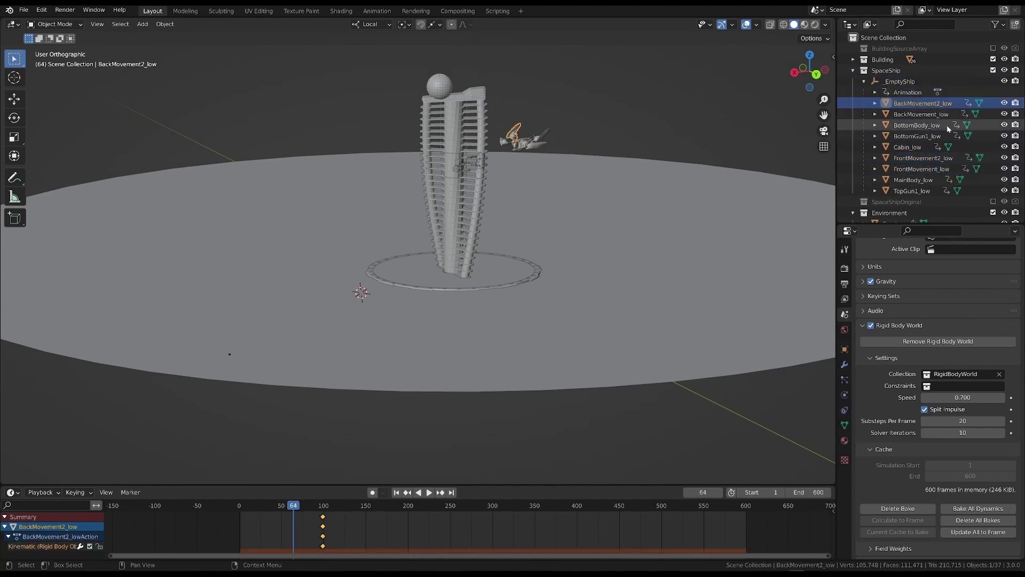
Step: Scrub BackMovement2_low to frame 98, examine its rigid body Animated setting, and return to frame 1
click(324, 506)
key(Escape)
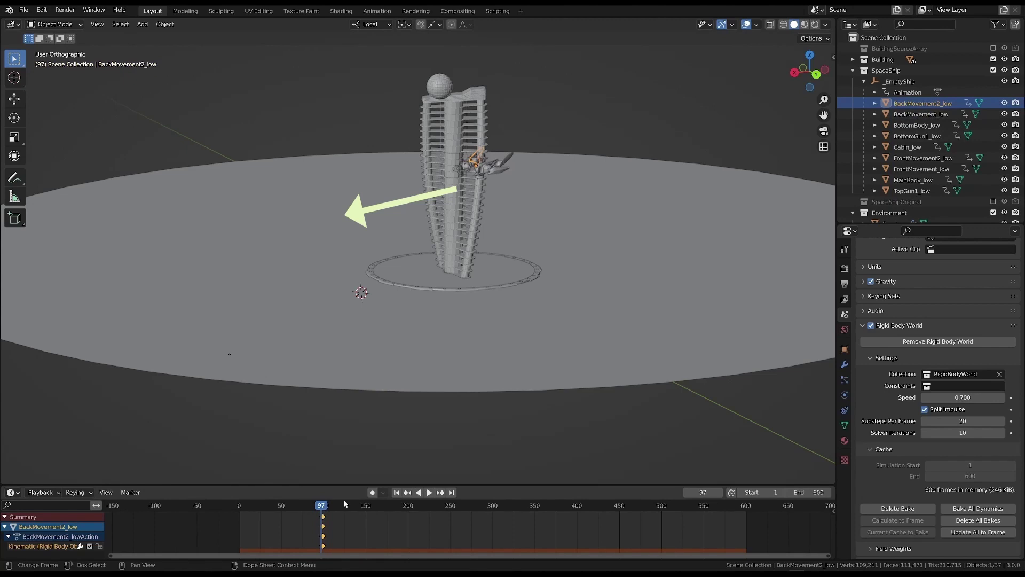
scroll(512, 201, up, 1)
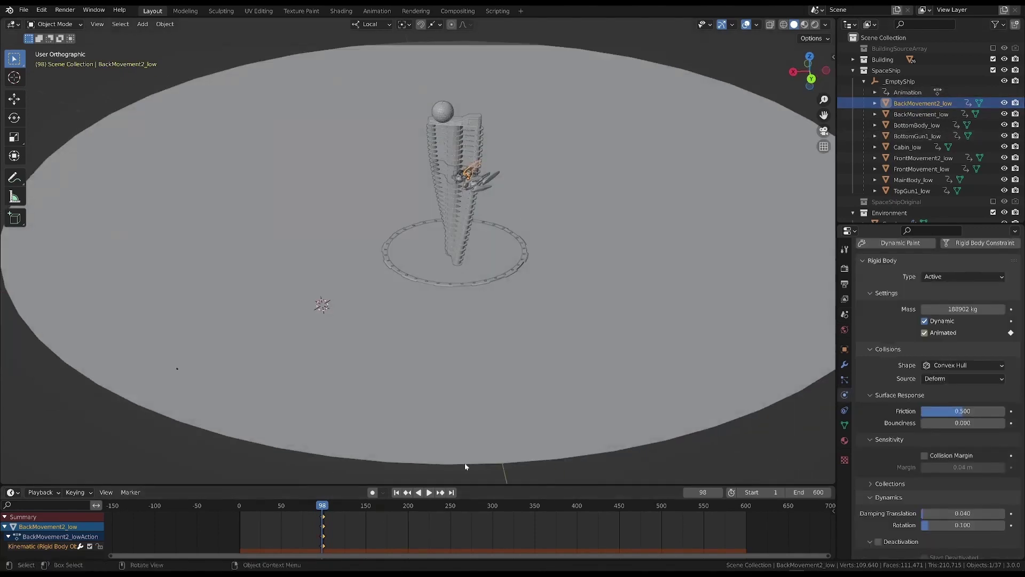
click(396, 492)
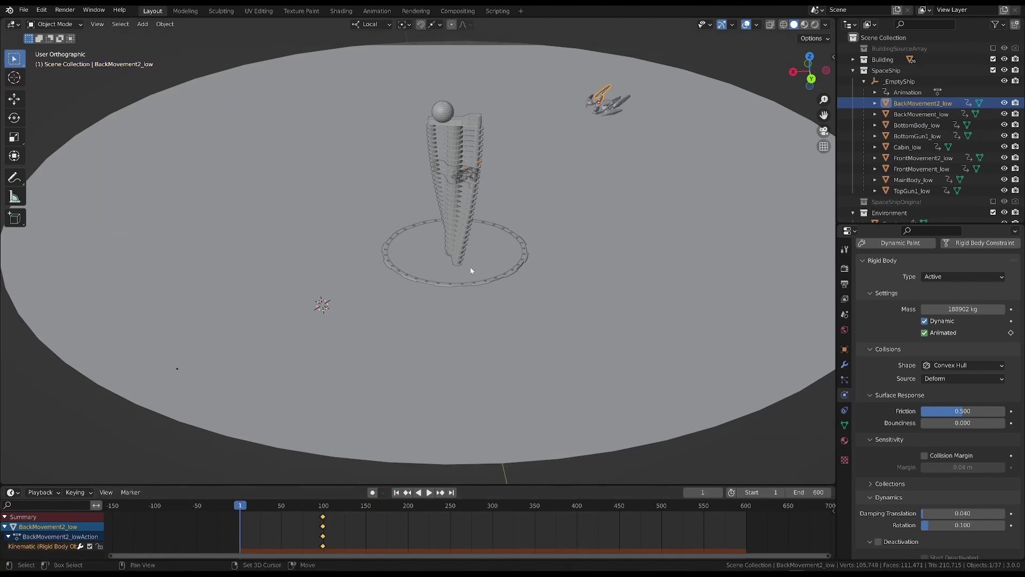
Step: Select the FrontMovement_low ship part and run the rigid body Bake to Keyframes command at frame 1
middle_drag(470, 267, 577, 197)
click(575, 184)
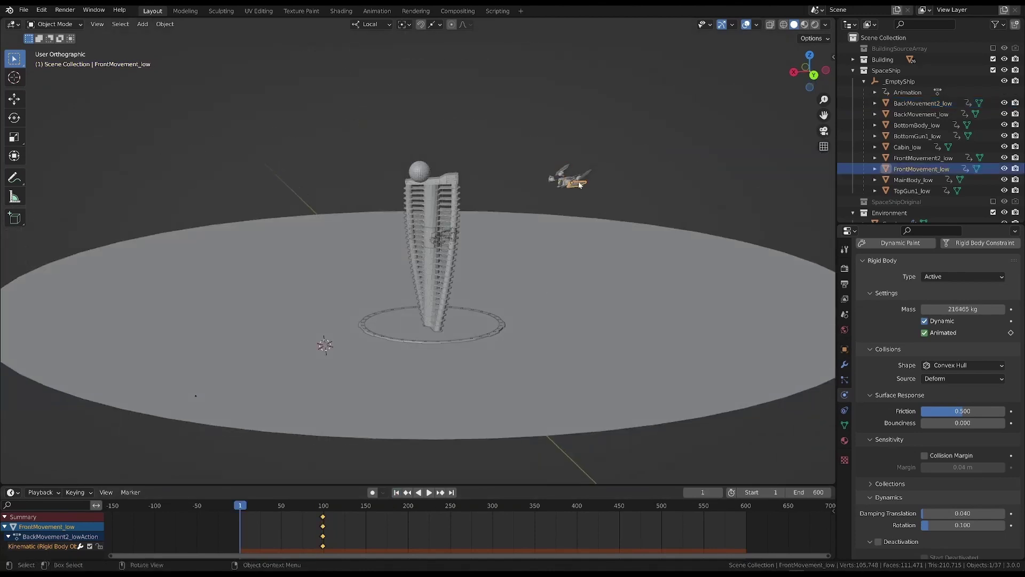
click(165, 24)
mouse_move(195, 291)
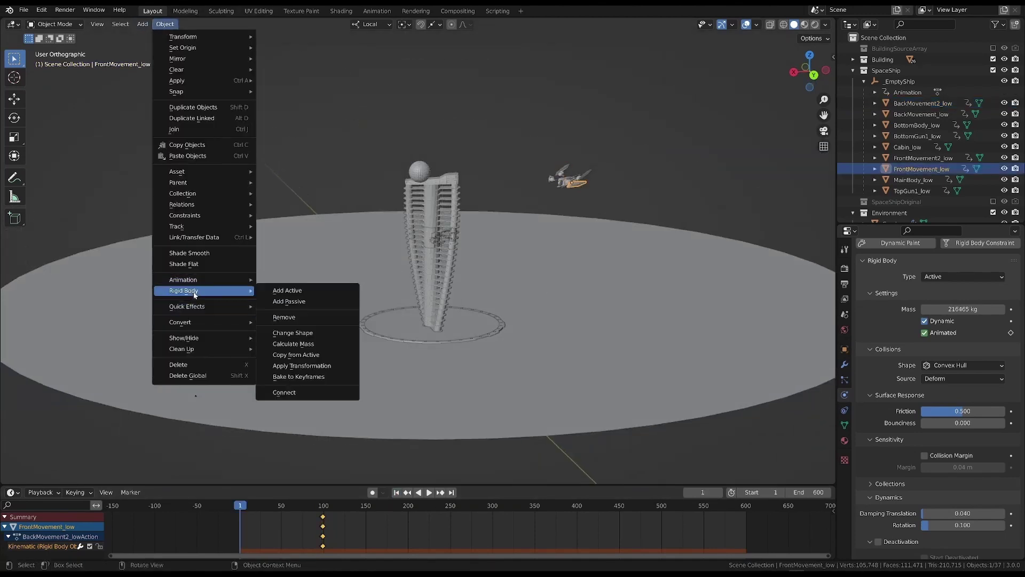
click(315, 377)
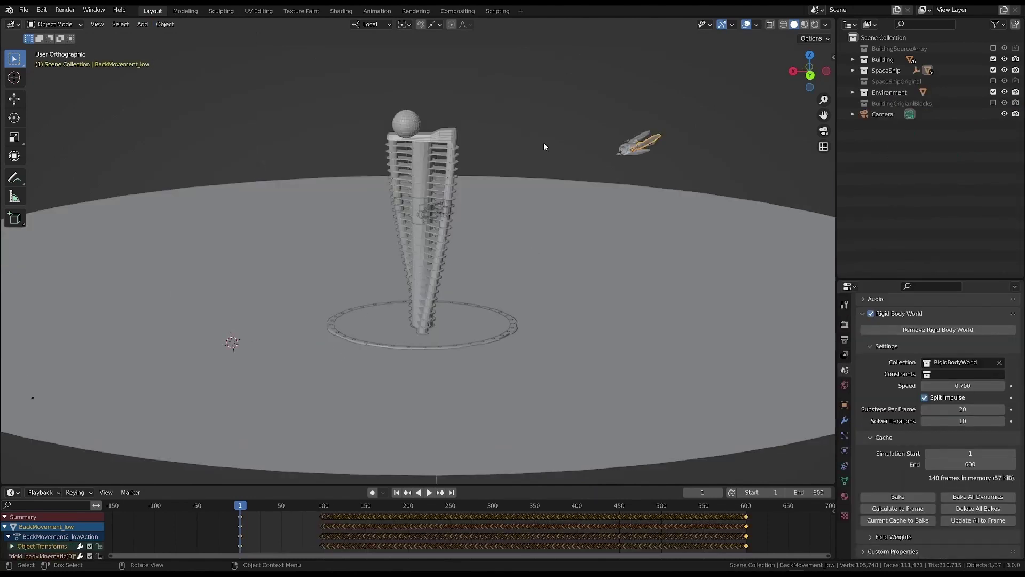
Step: Select FrontMovement_low, check where its baked keyframes begin around frame 94, and return to frame 1
scroll(587, 173, up, 2)
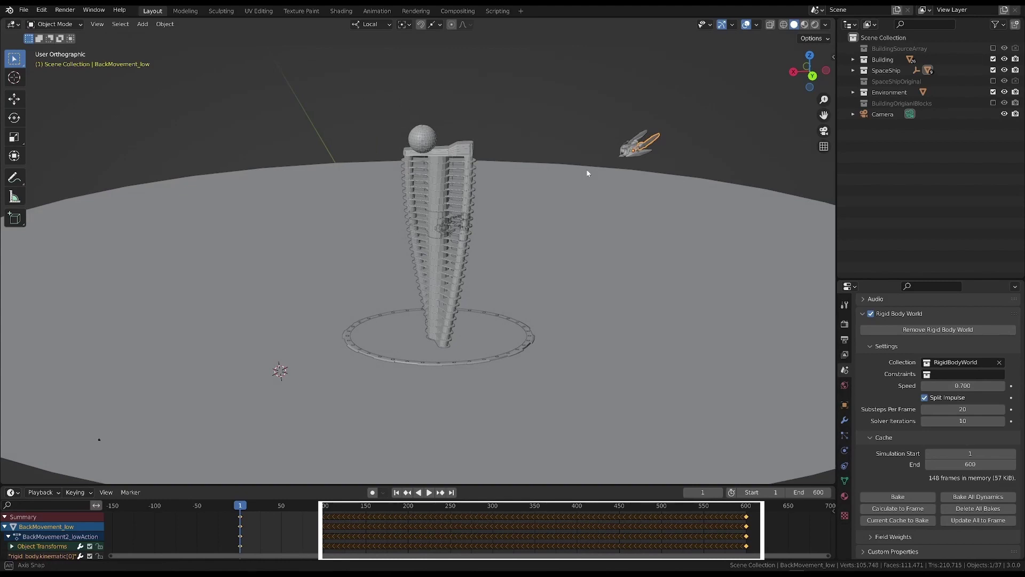
click(641, 159)
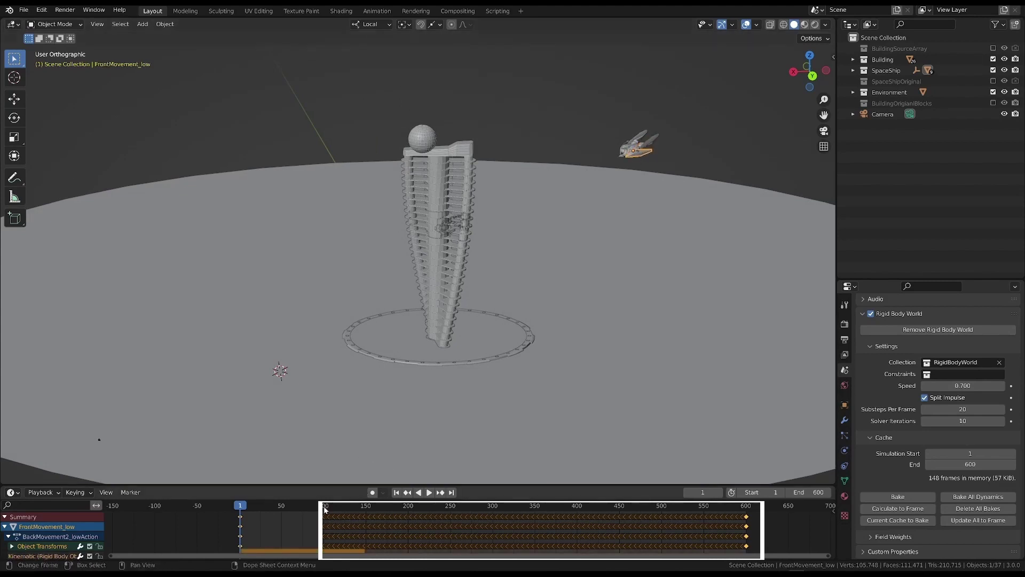
click(320, 511)
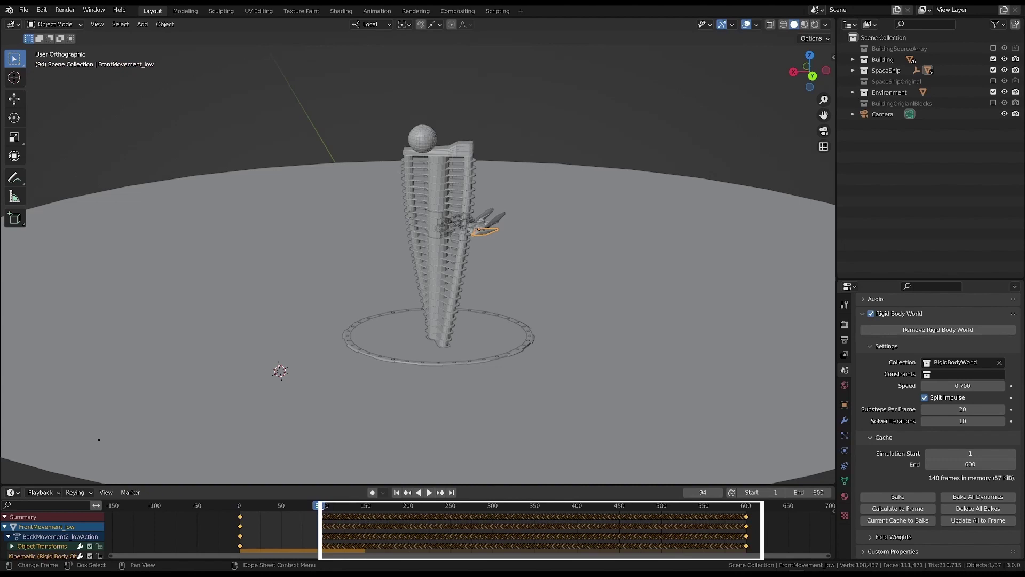
click(396, 492)
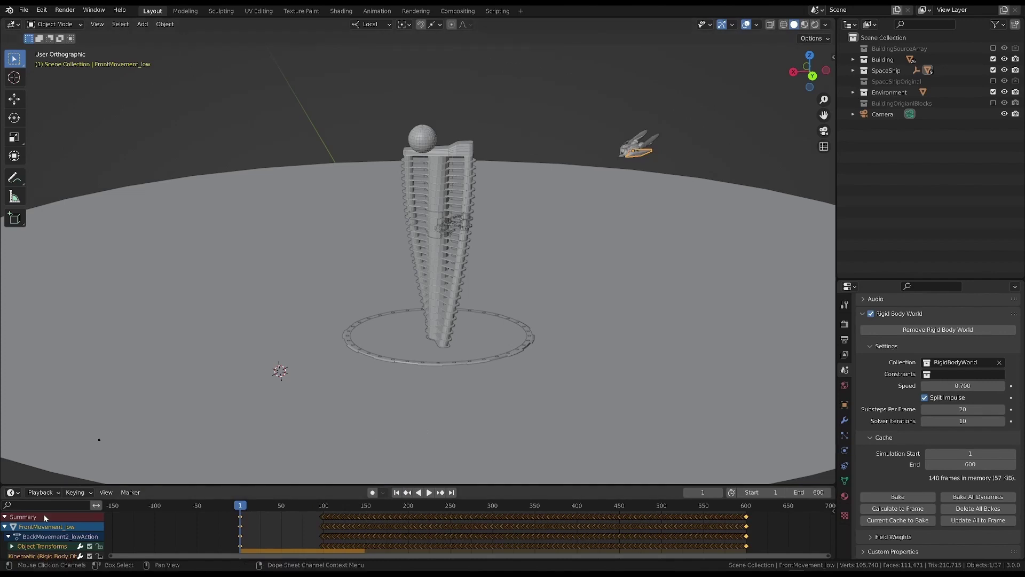
Step: Play the keyframed crash from frame 1 and scrub to frame 113 to examine the ship's impact on the building
key(space)
scroll(587, 224, up, 3)
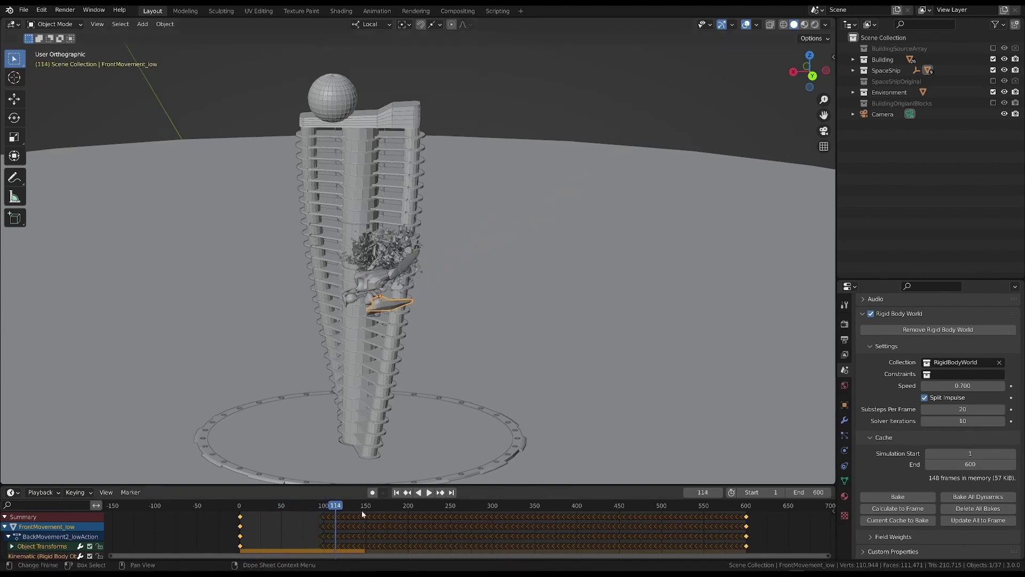
mouse_move(315, 507)
mouse_down()
mouse_move(245, 510)
mouse_move(338, 516)
mouse_move(322, 511)
mouse_up()
key(space)
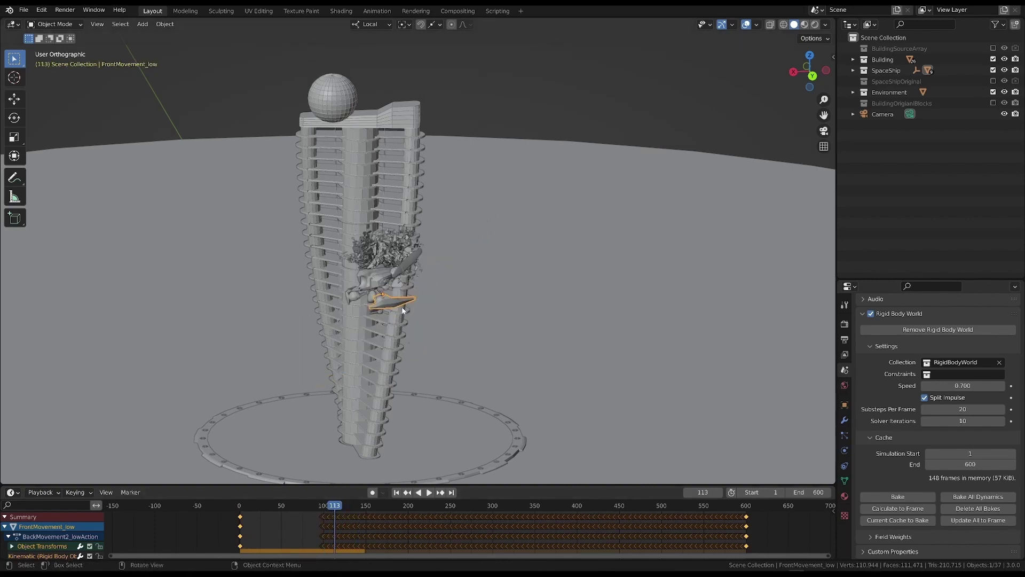
scroll(401, 305, down, 2)
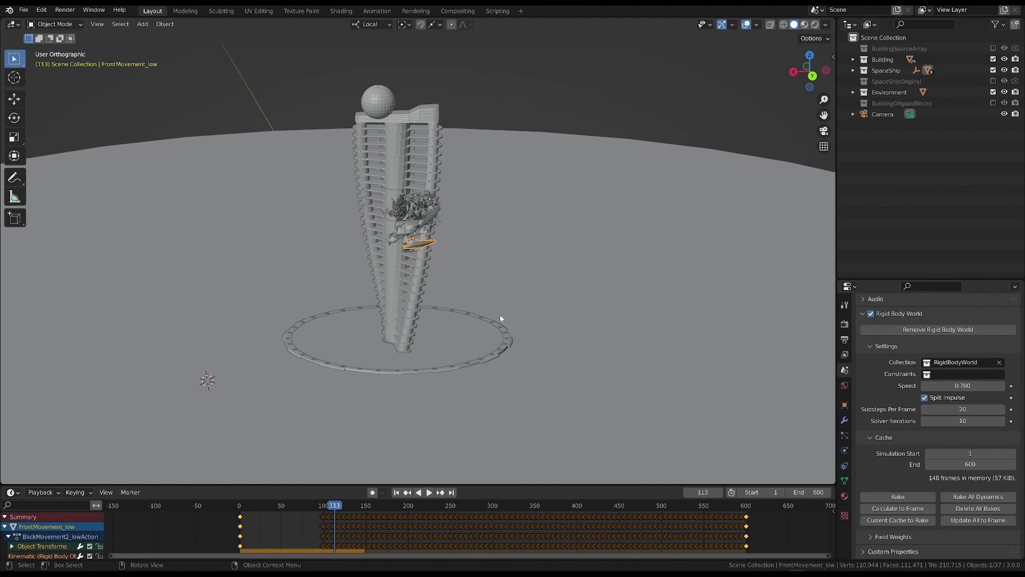
Step: Look through the object Animation commands, and select _EmptyShip in the SpaceShip collection to examine its movement keyframes
click(165, 24)
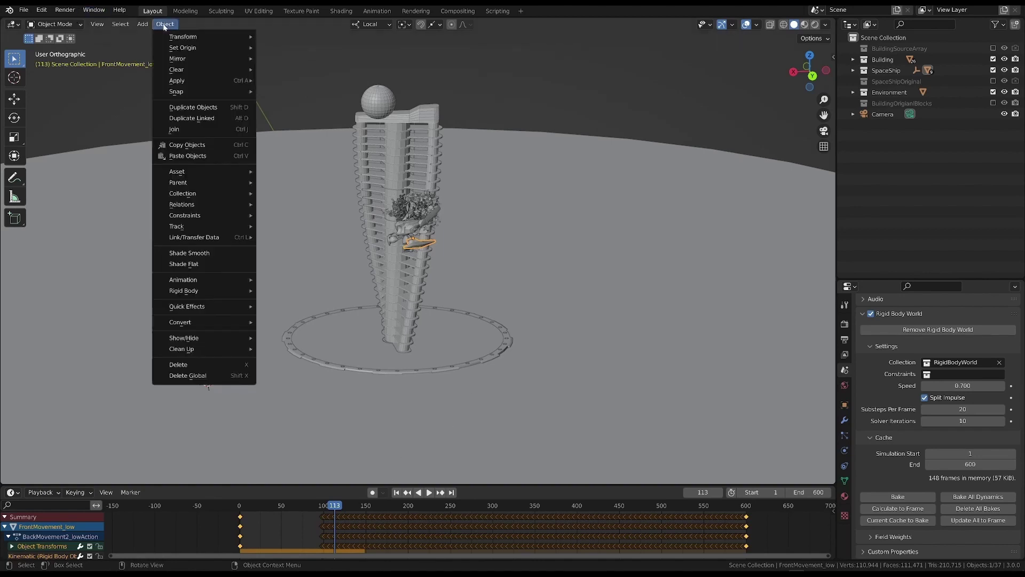
mouse_move(253, 282)
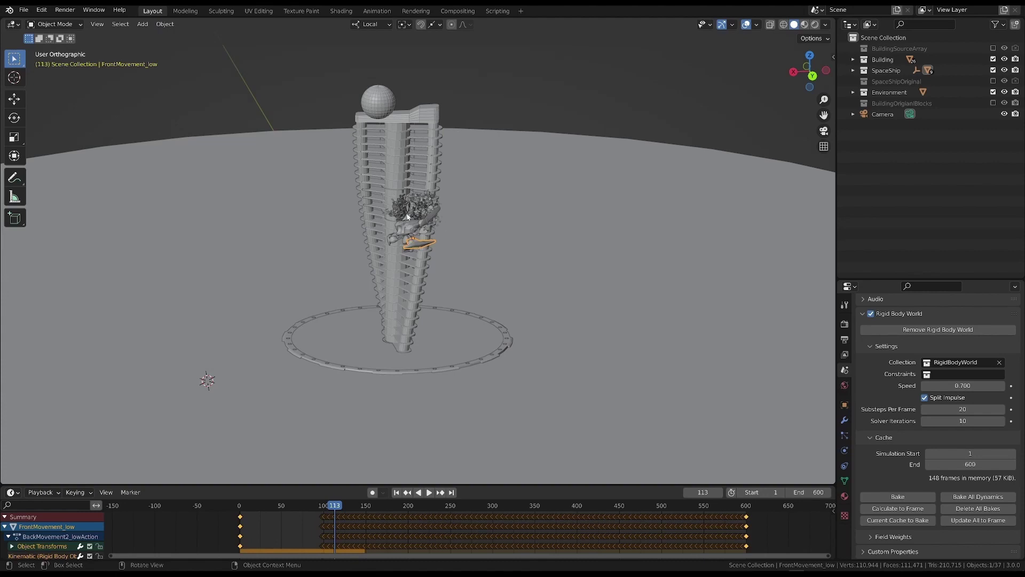
click(852, 70)
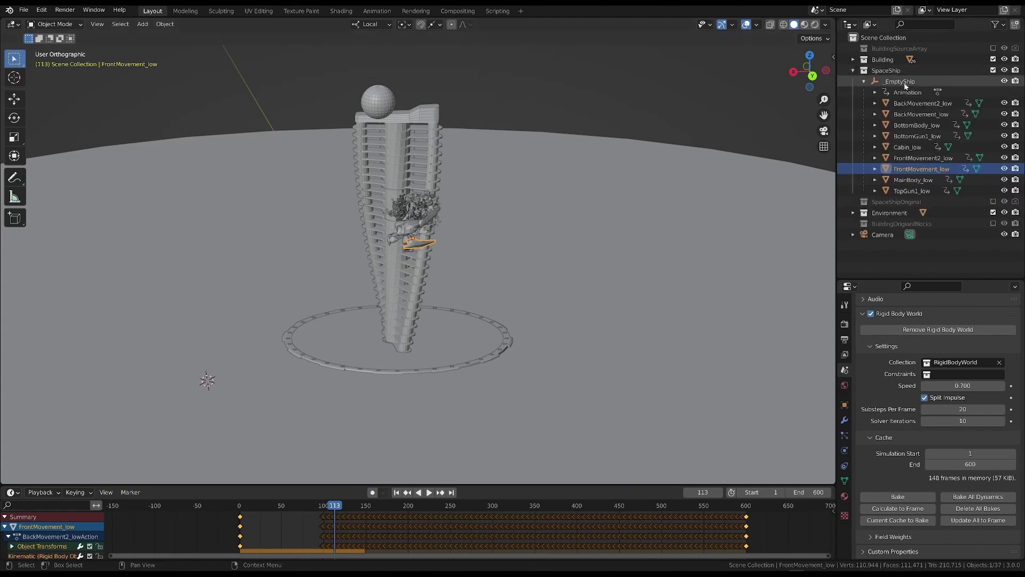
click(899, 81)
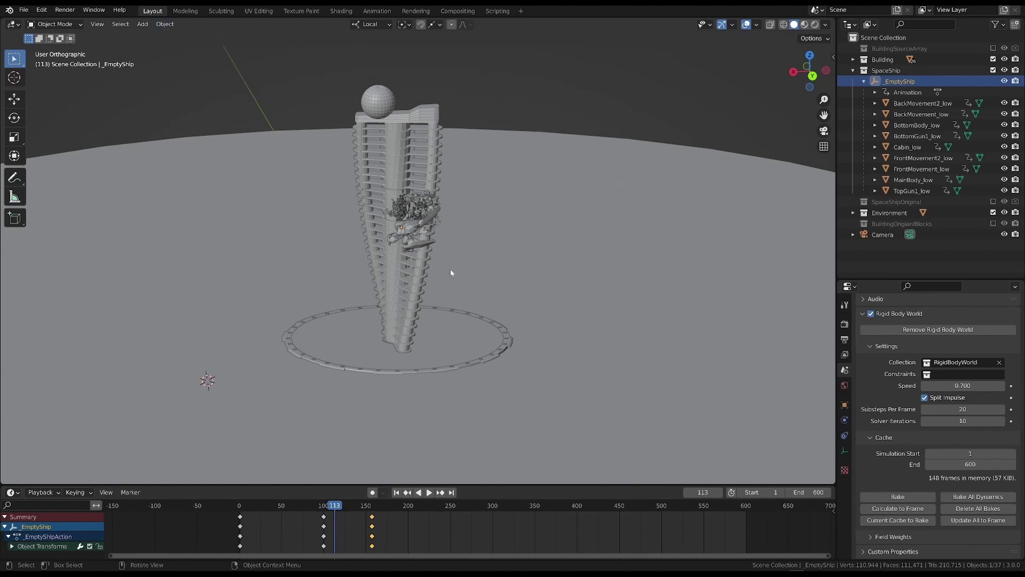
Step: Select MainBody_low, step to frame 99, and look through the Animation and Rigid Body bake commands without running any
middle_drag(451, 273, 454, 230)
click(422, 230)
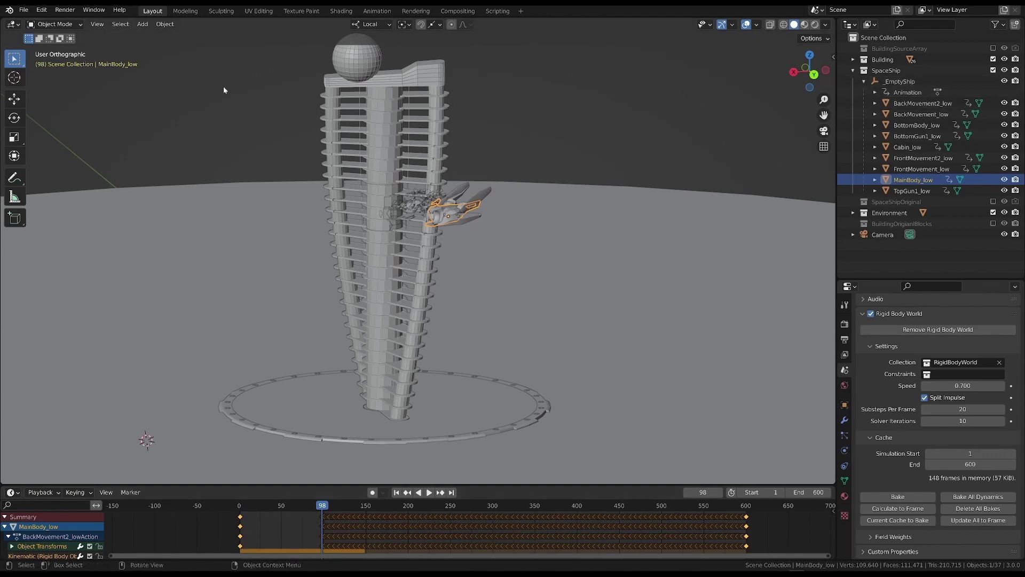
click(165, 24)
mouse_move(214, 279)
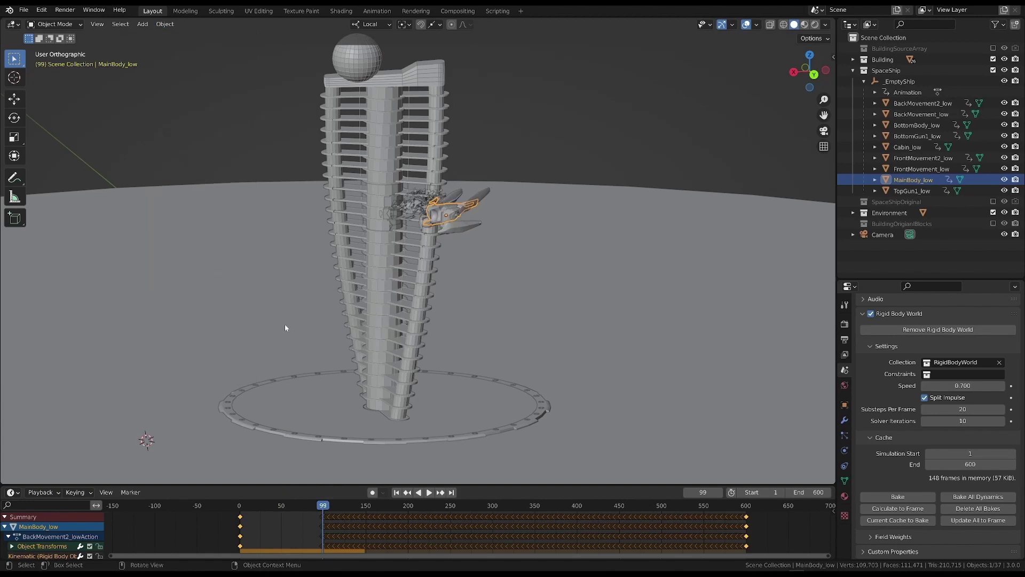
click(165, 25)
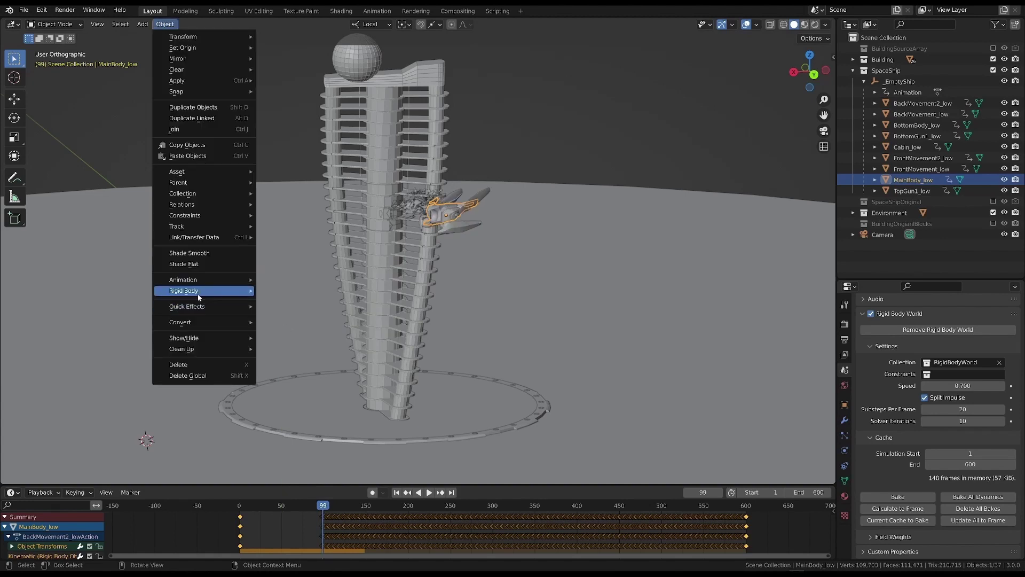
mouse_move(201, 290)
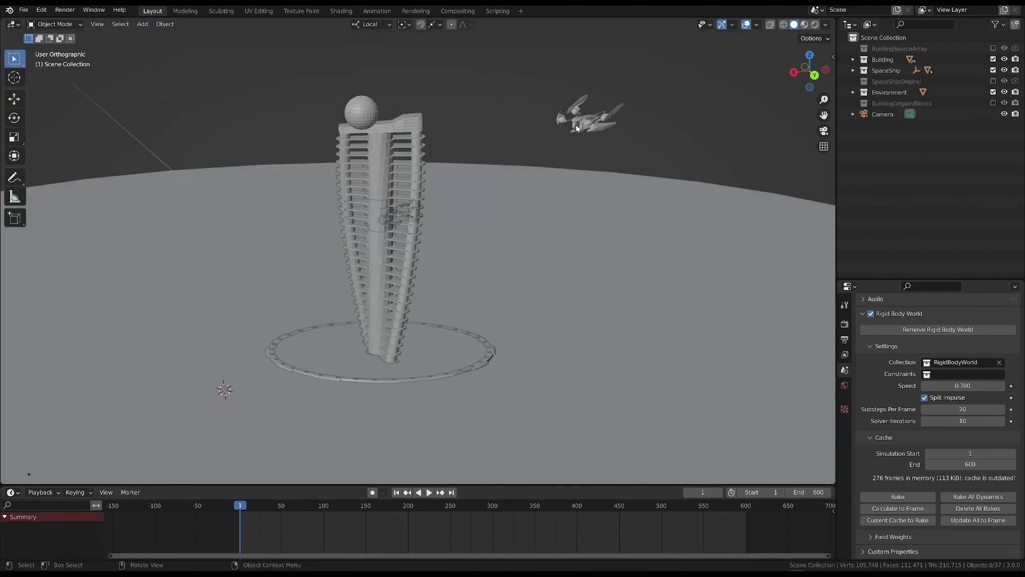
Step: Bake the action of all ship parts from BackMovement2_low to TopGun1_low for frames 1 to 98, using Object bake data
click(852, 71)
click(906, 107)
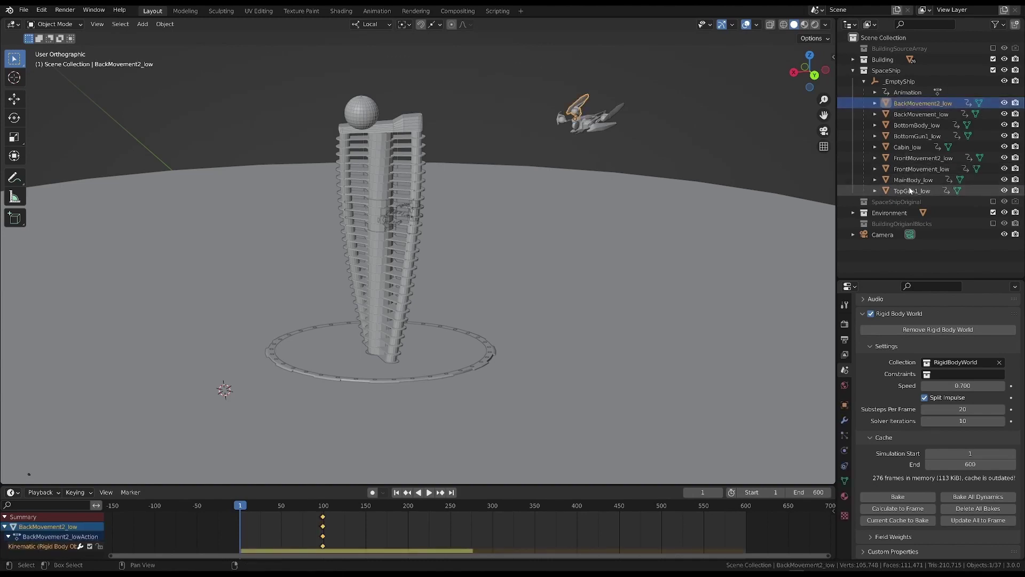
shift+click(911, 191)
click(165, 25)
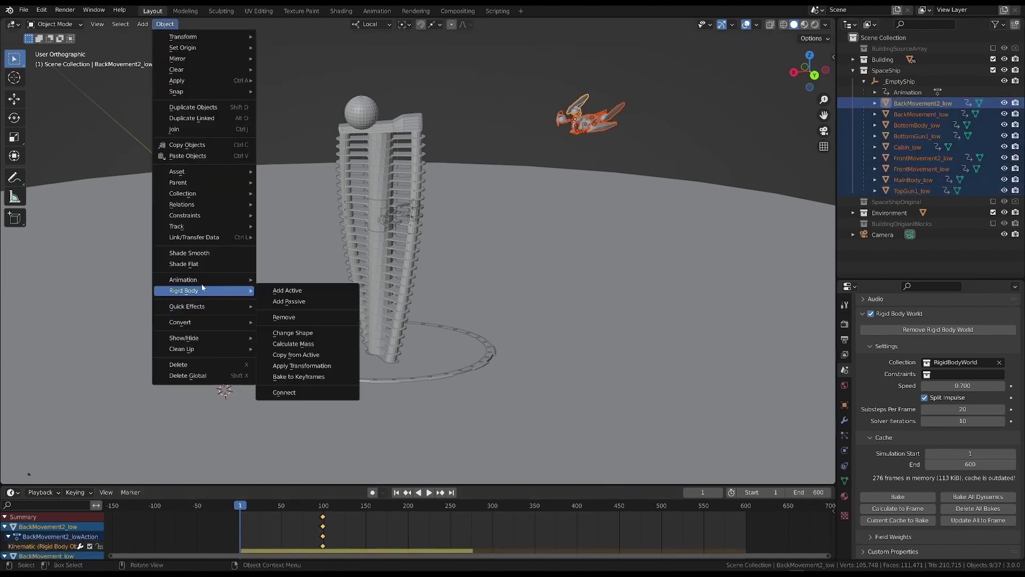
mouse_move(209, 279)
click(297, 329)
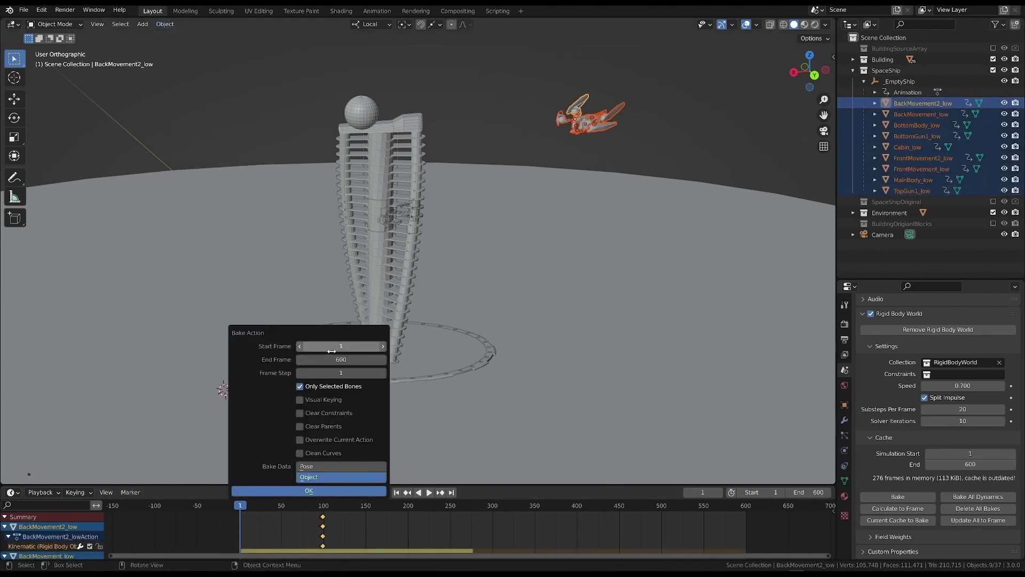
click(342, 360)
text(98)
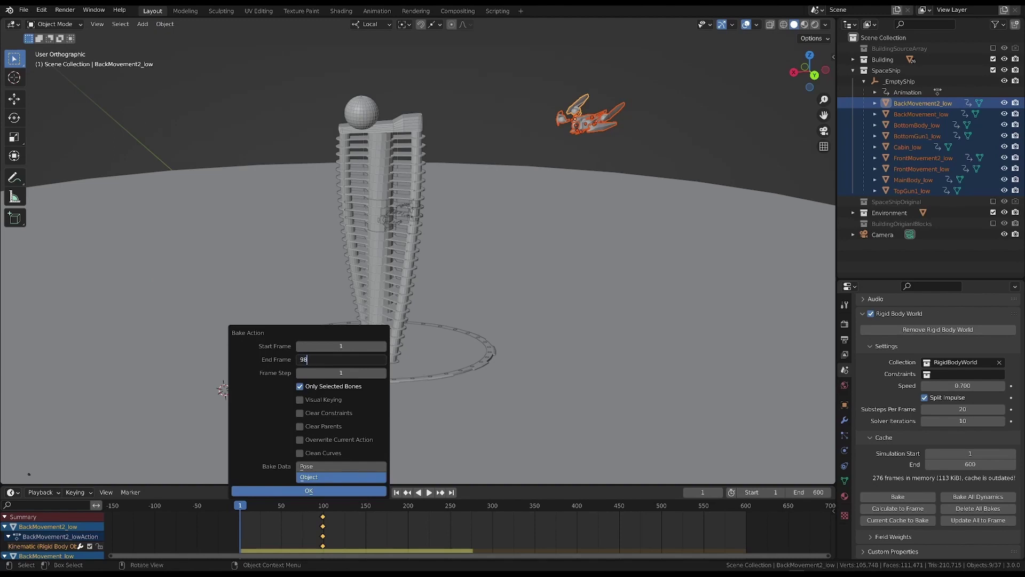
click(320, 477)
click(309, 491)
click(399, 452)
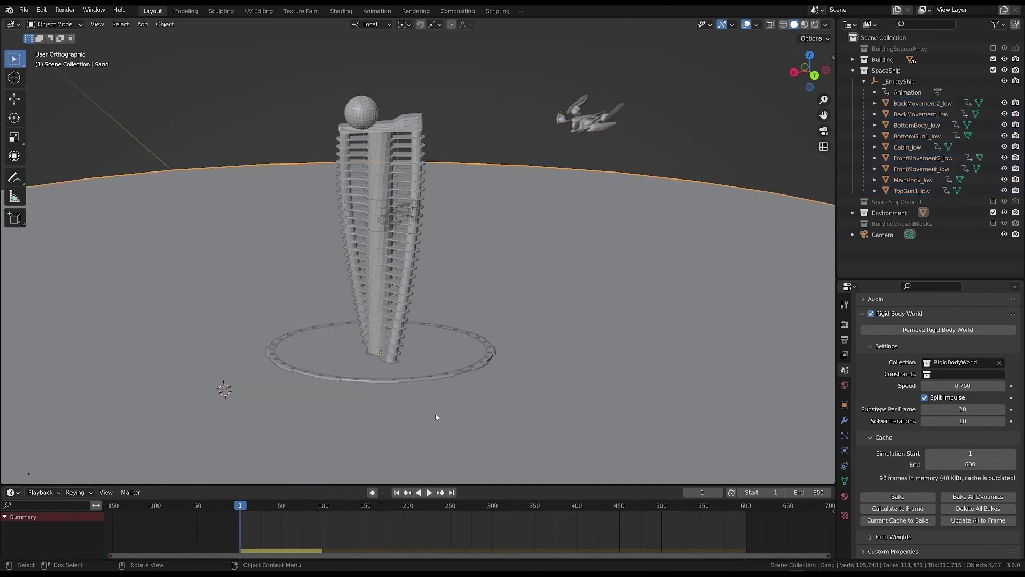
Step: Check the baked keyframes of FrontMovement_low and MainBody_low in an enlarged timeline, and play the animation from frame 1
click(600, 132)
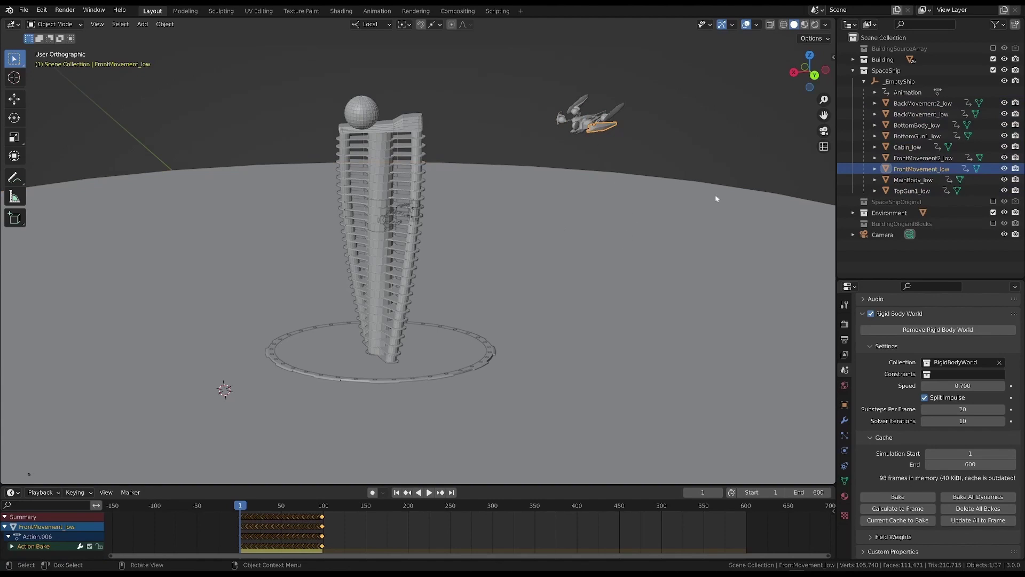
drag(275, 486, 275, 452)
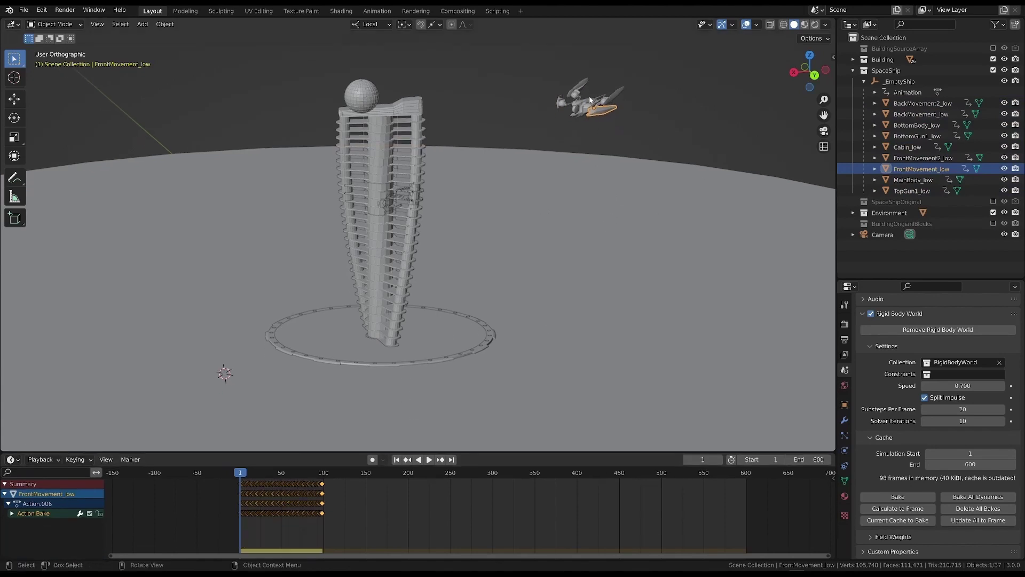
click(585, 107)
scroll(268, 510, up, 2)
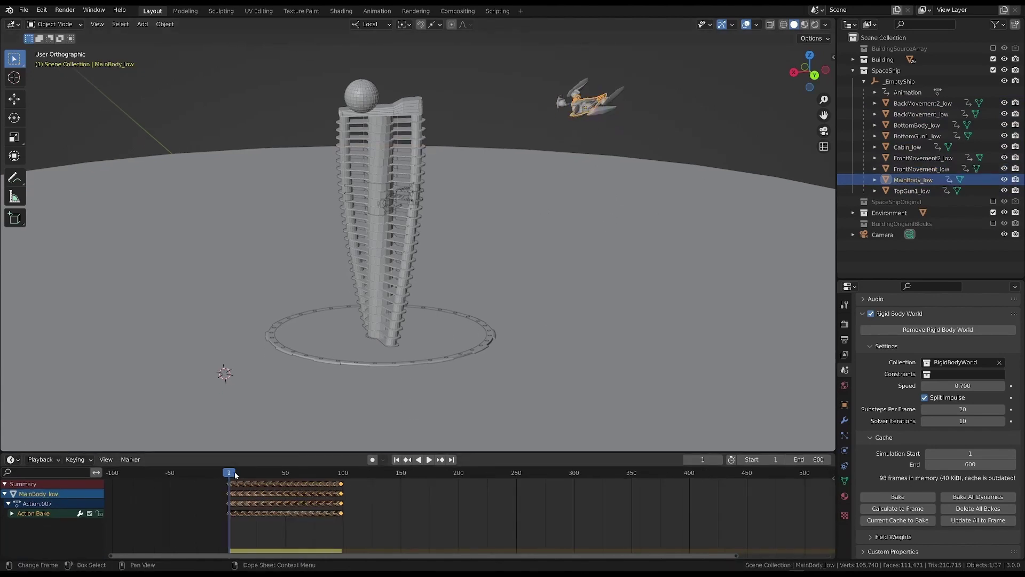
key(space)
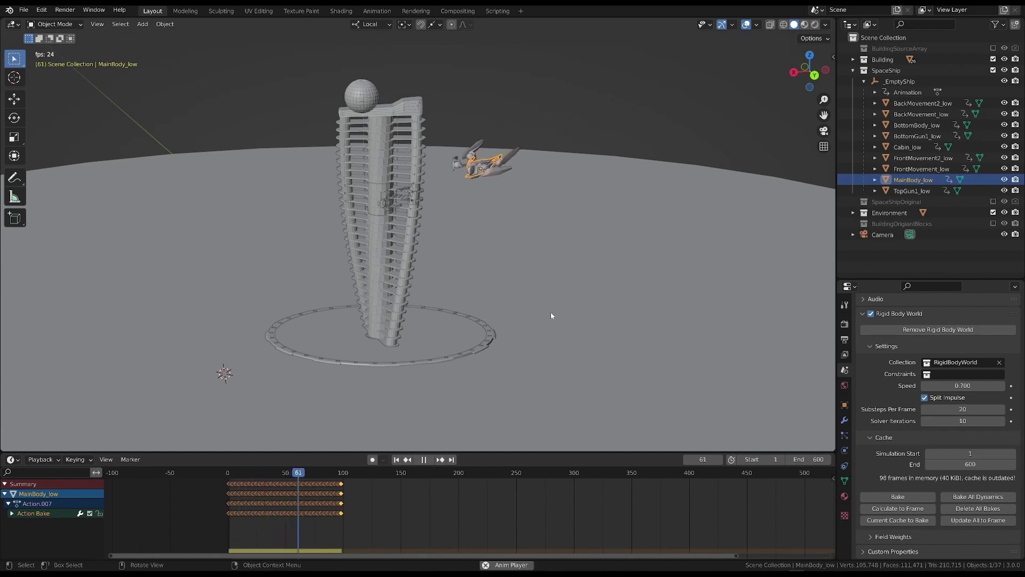
Step: Stop the playback, go back to frame 98, and display the rigid body physics settings of FrontMovement_low
key(space)
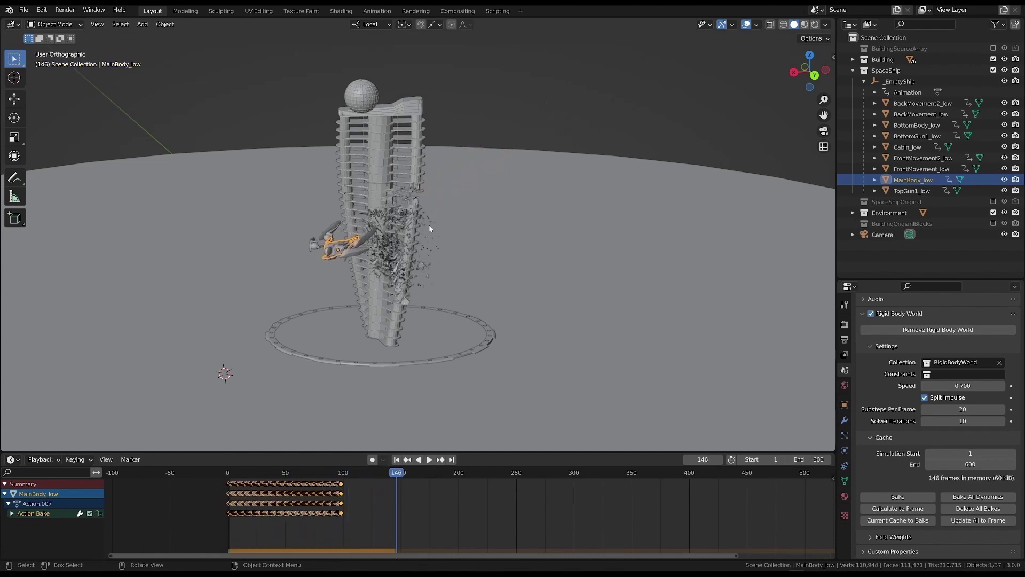
mouse_move(349, 474)
mouse_down()
mouse_move(367, 474)
mouse_move(327, 474)
mouse_move(341, 475)
mouse_up()
key(space)
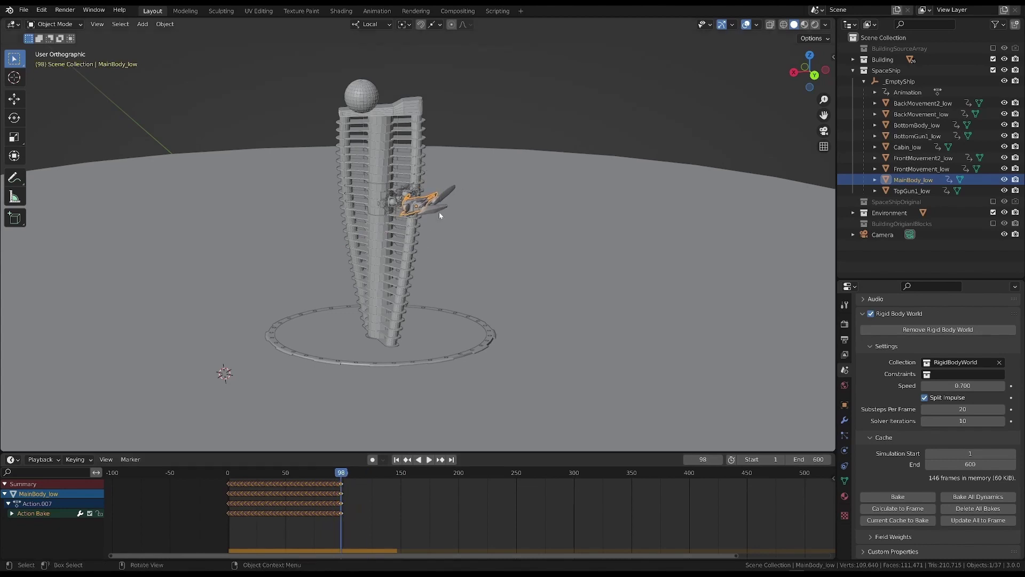
click(441, 216)
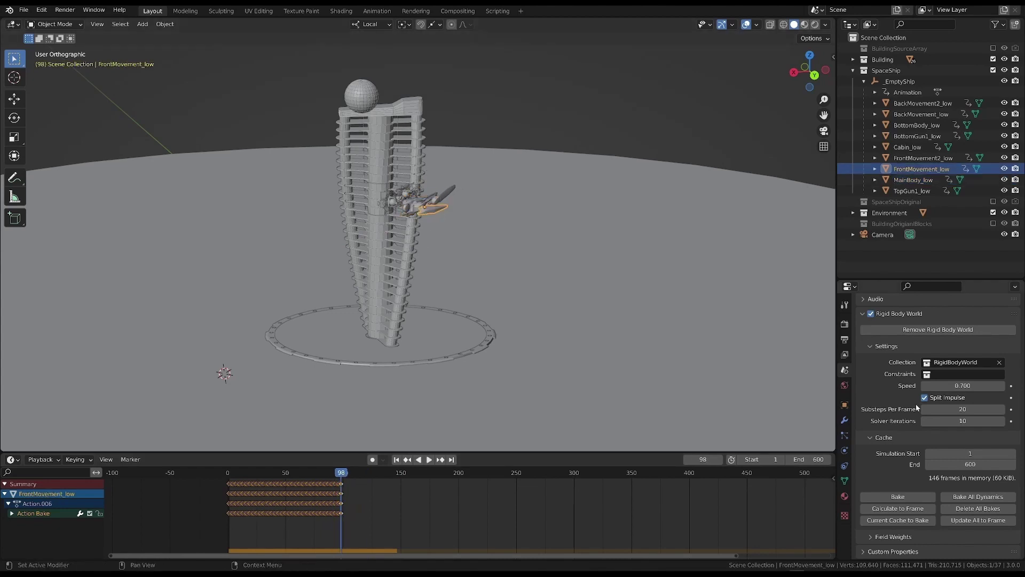
click(844, 449)
scroll(924, 368, up, 2)
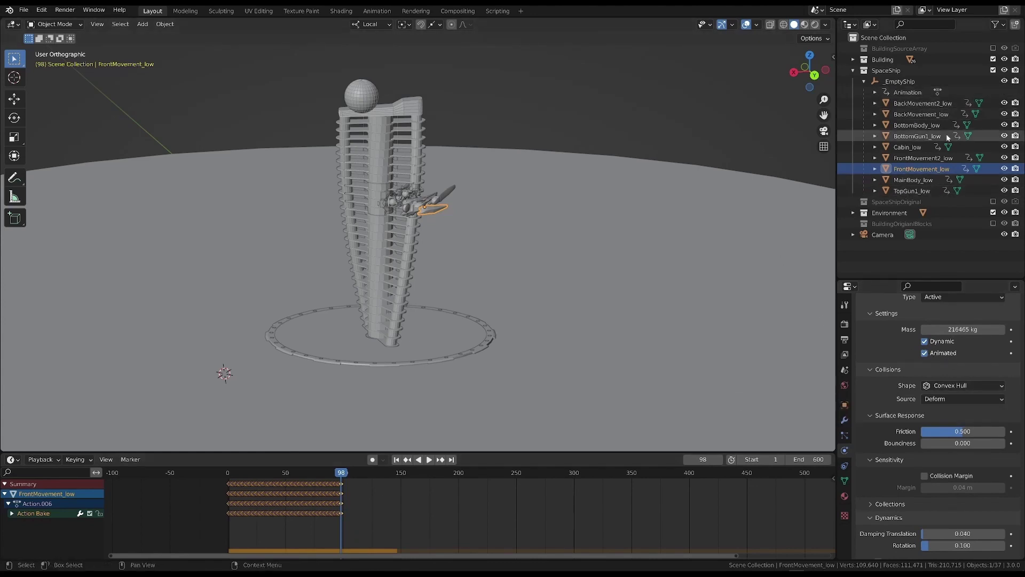
Step: Keyframe the rigid body Animated option on every ship part, enabled at frame 98 and disabled at frame 99
click(923, 103)
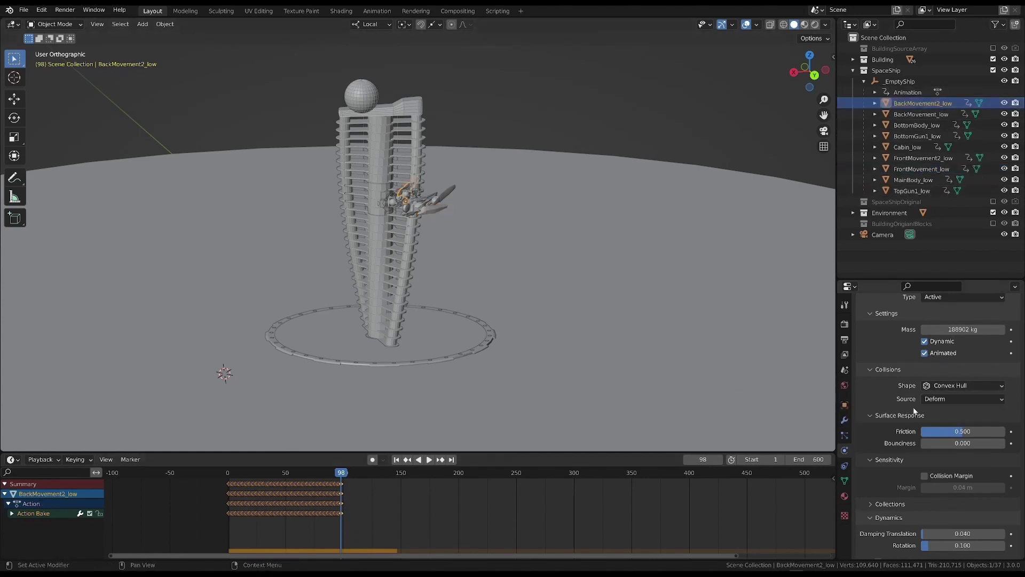
click(916, 125)
click(924, 353)
key(i)
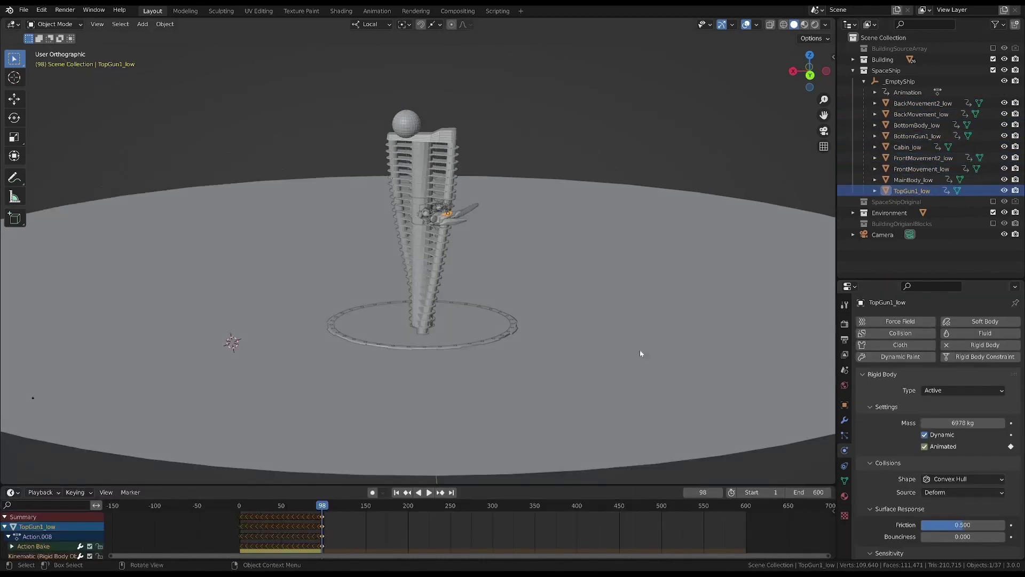
click(910, 180)
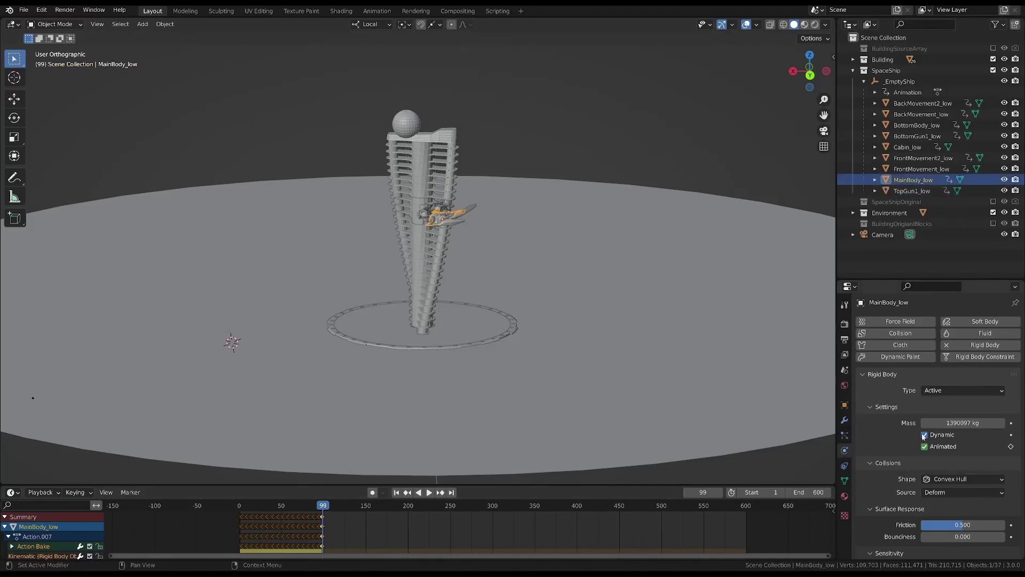
click(923, 103)
Step: Play the crash from frame 1 to check how the ship parts break apart, and return to frame 105
key(shift+Left)
key(space)
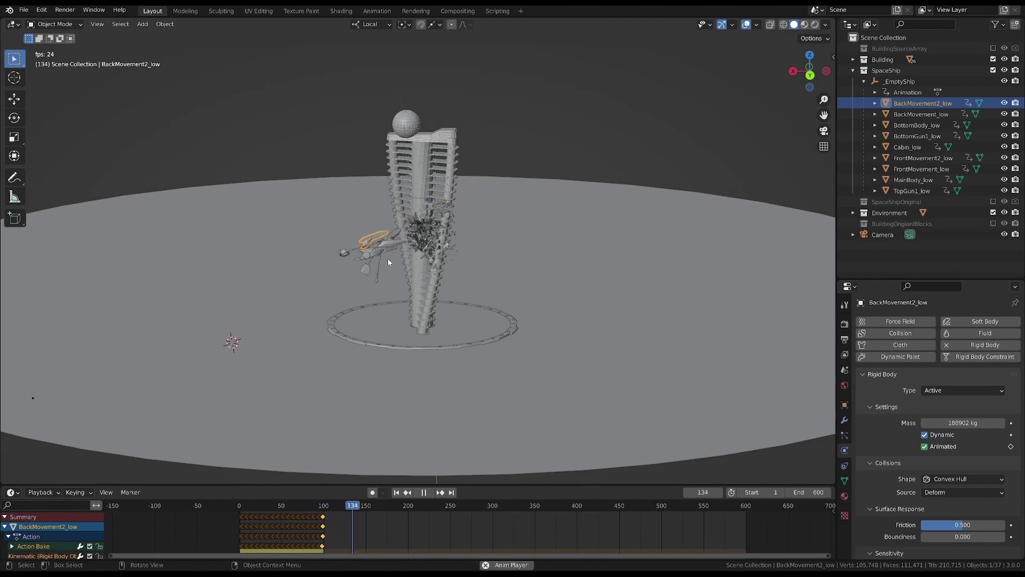
key(space)
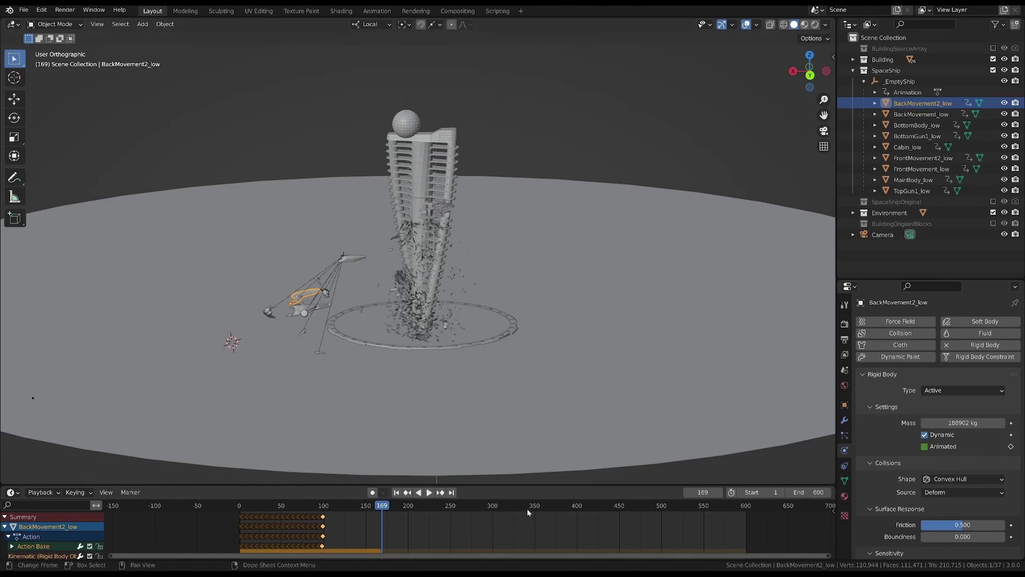
click(327, 505)
Step: Select all ship parts from BackMovement2_low to TopGun1_low, look through the object Rigid Body commands, and replay the simulation
shift+click(917, 191)
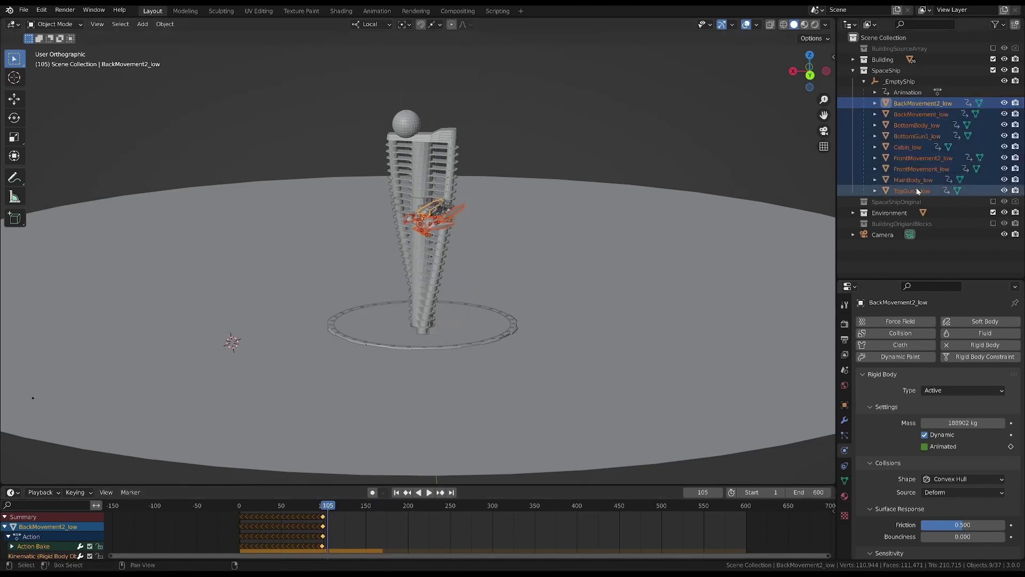
click(165, 24)
mouse_move(195, 293)
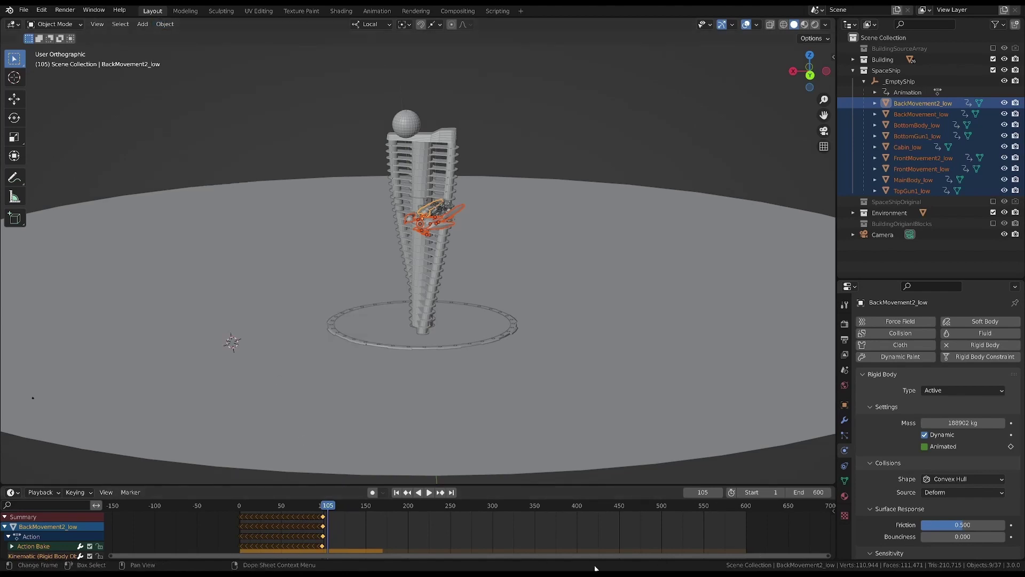
key(space)
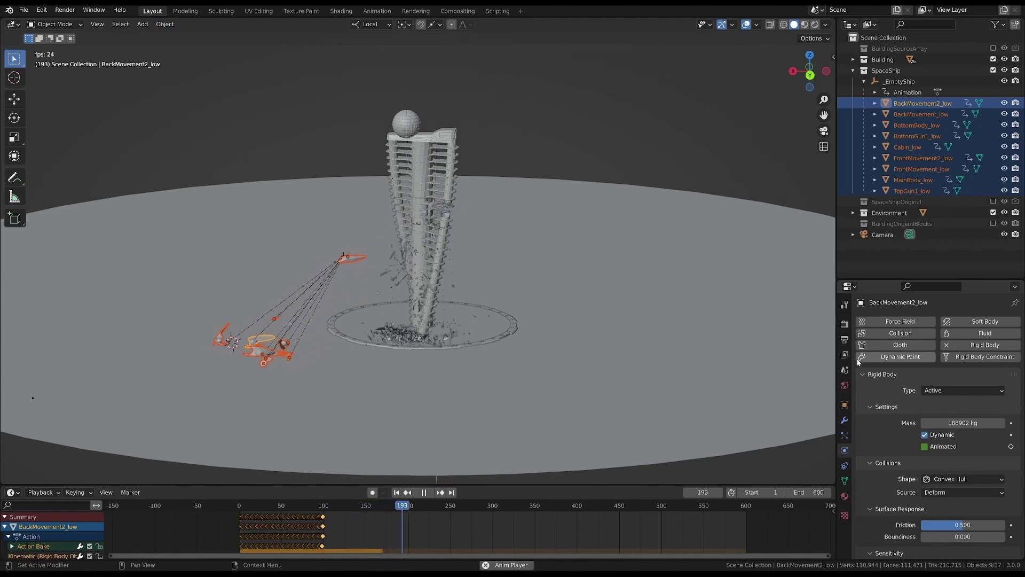
key(Escape)
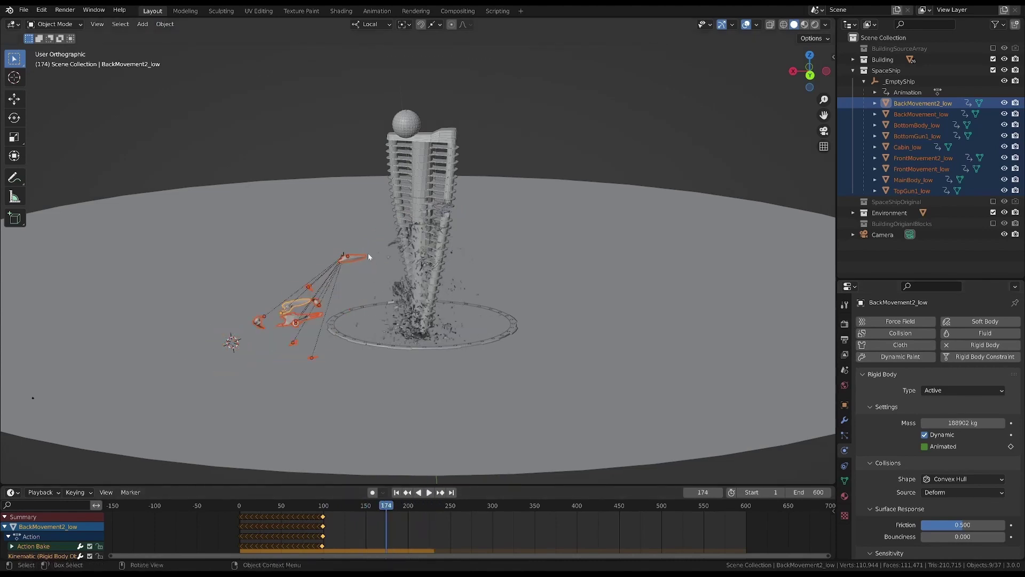
Step: With FrontMovement_low selected, play the simulation from frame 1 to 600 to cache it completely, and go to frame 463
click(369, 257)
key(shift+Left)
key(space)
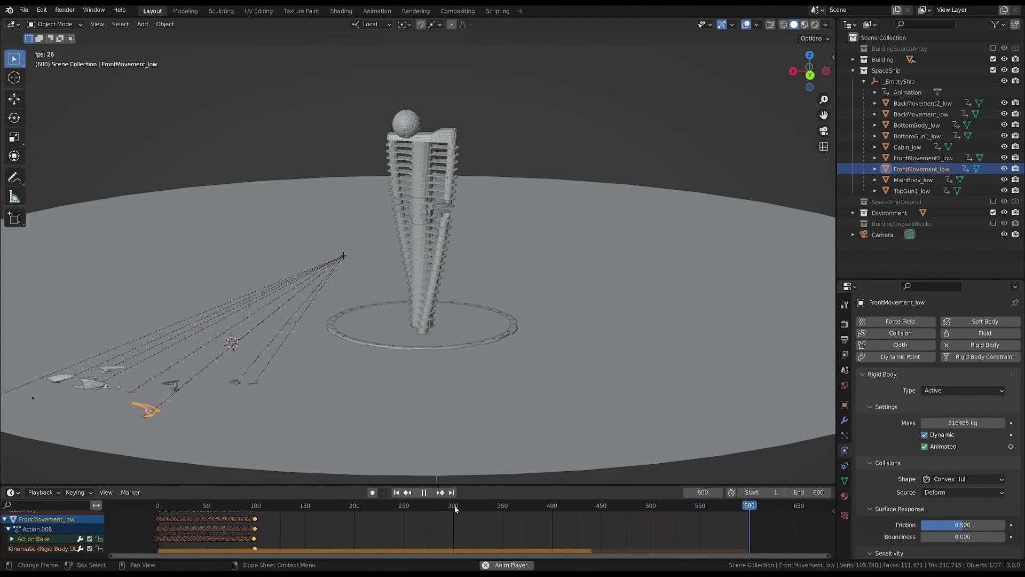
click(614, 506)
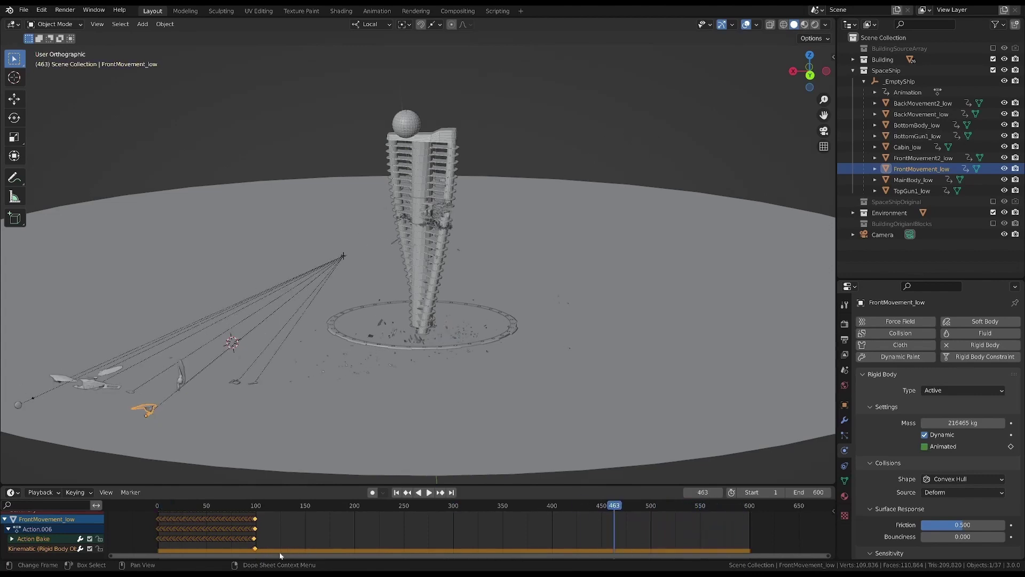
Step: Bake the rigid body simulation of all ship parts from BackMovement2_low to TopGun1_low to keyframes for frames 99 to 600, frame step 1
click(986, 103)
shift+click(985, 191)
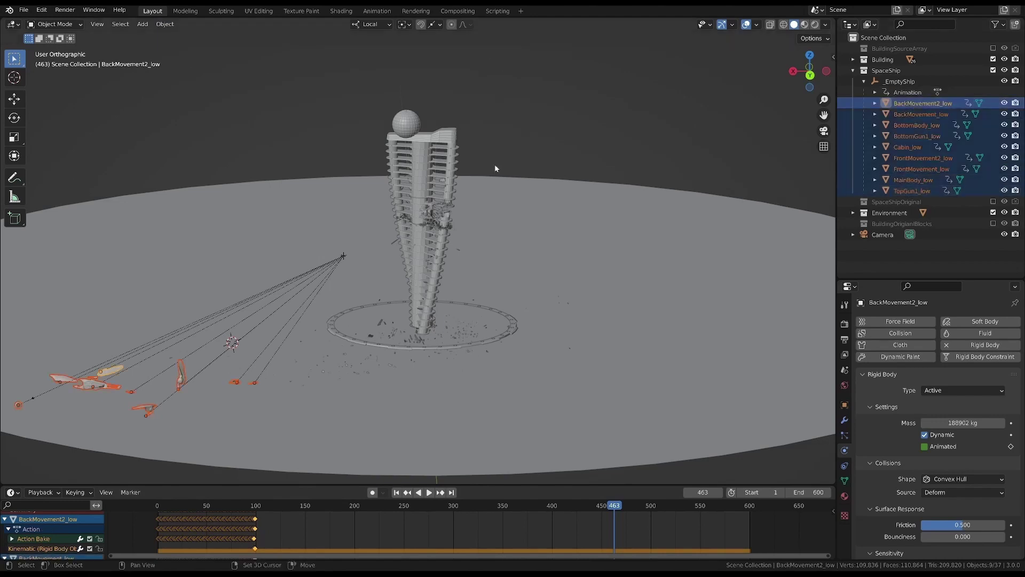
click(165, 24)
mouse_move(194, 291)
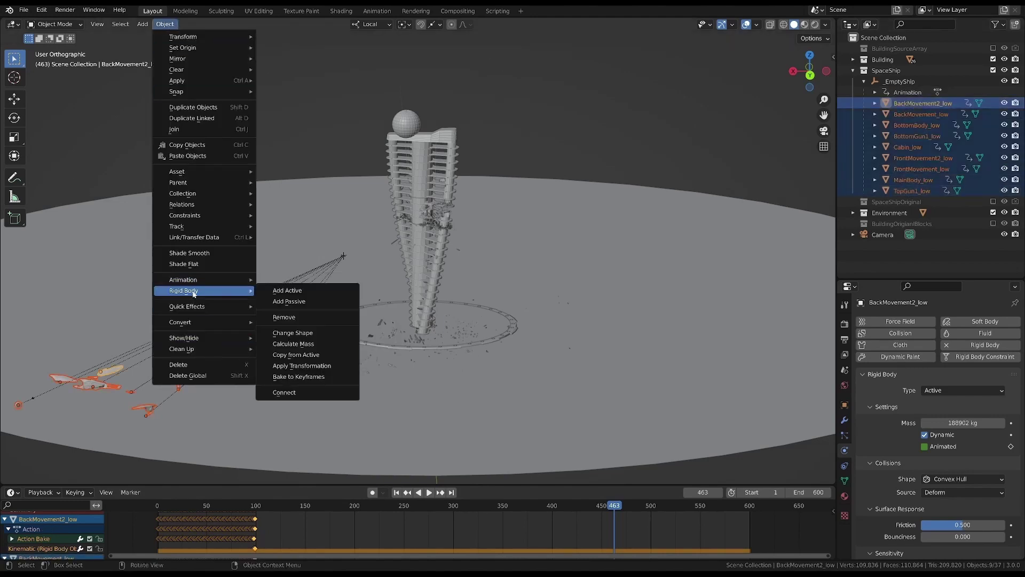
click(306, 377)
click(321, 395)
text(99)
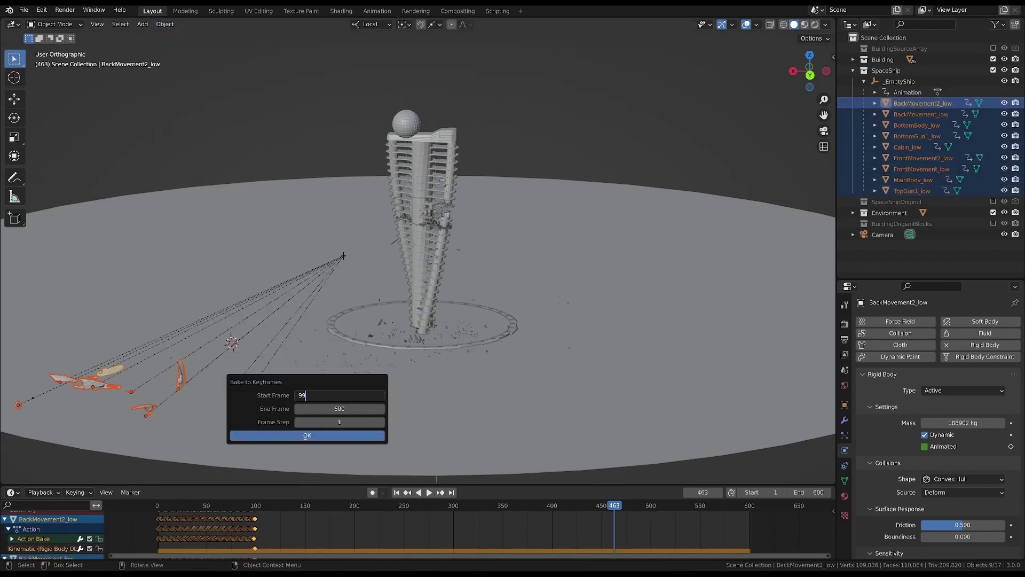
key(Return)
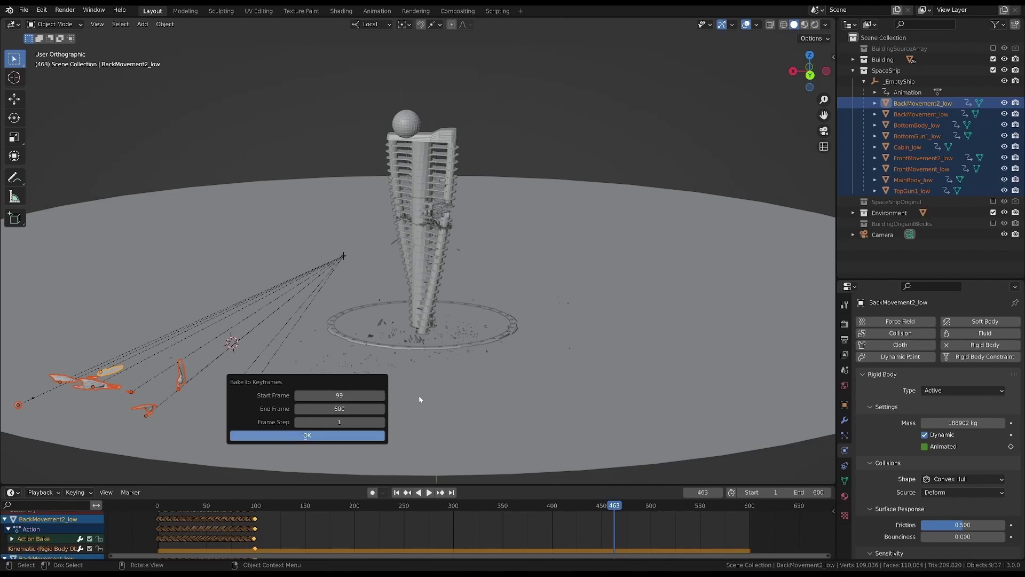
click(322, 439)
Step: Play the baked animation around the impact and again from frame 1 with everything deselected to check the ship's motion
click(243, 506)
key(space)
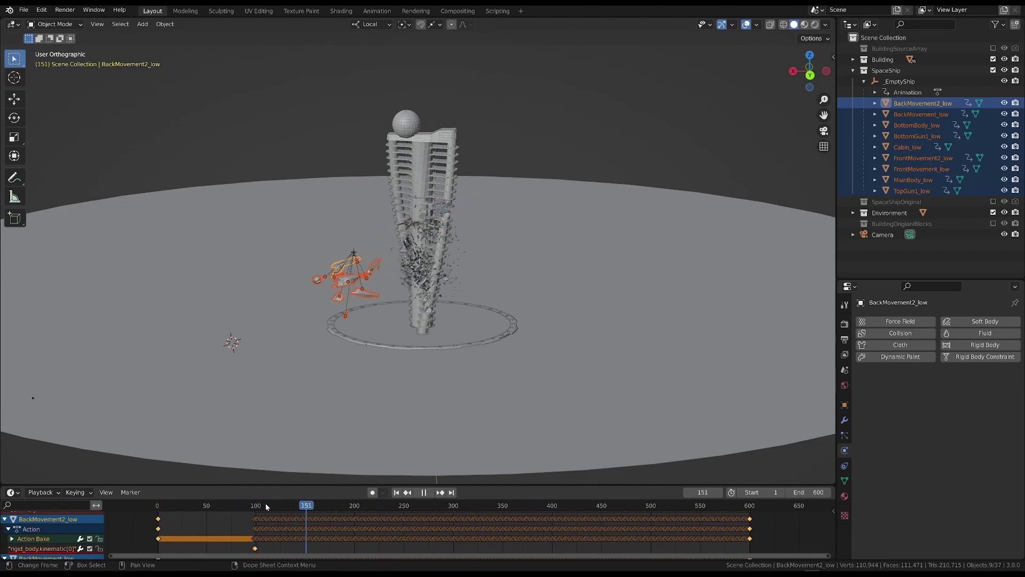
key(Escape)
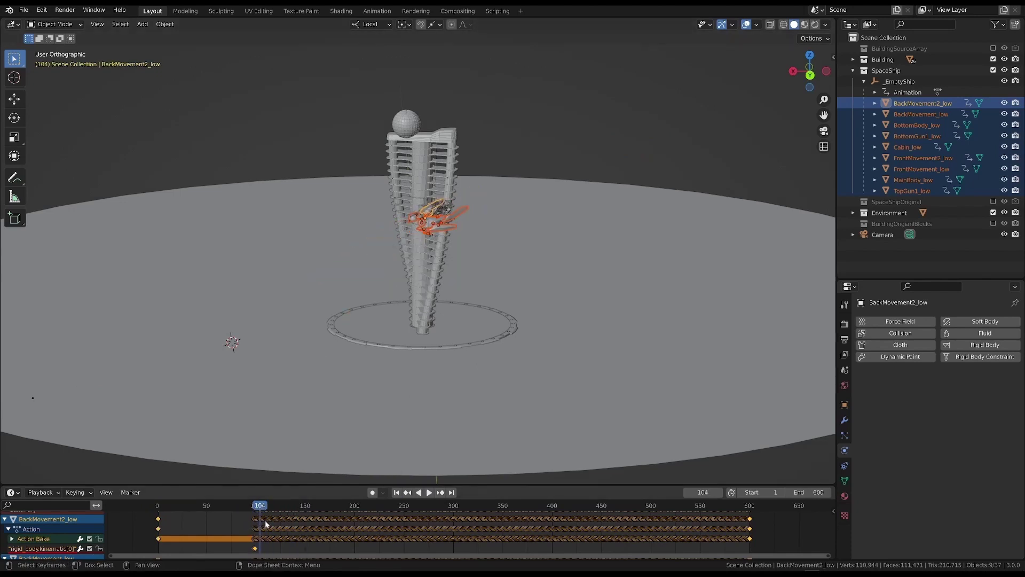
key(shift+Left)
key(space)
click(598, 78)
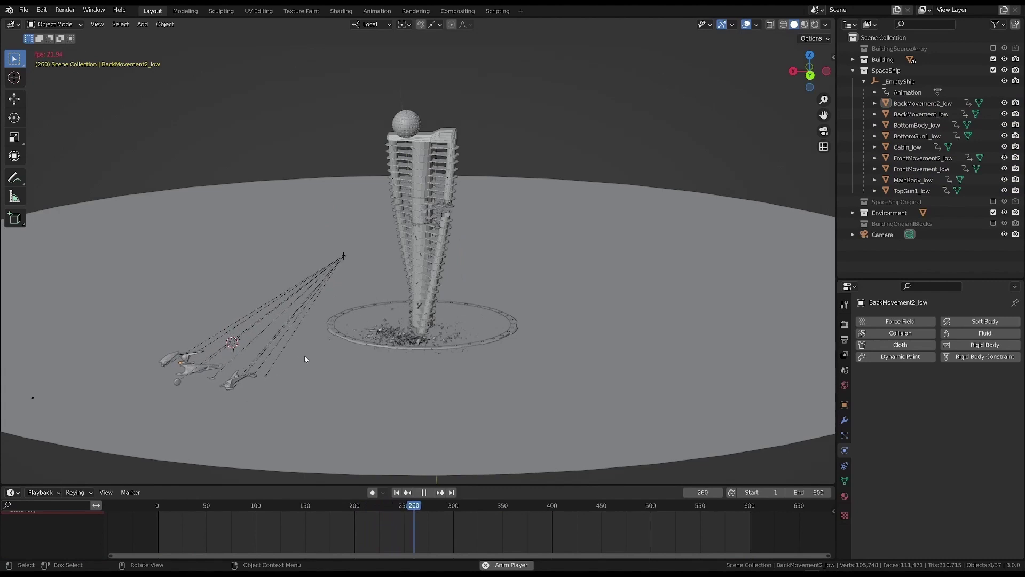
key(space)
Step: Select FrontMovement2_low to check its baked keyframes, and scrub through the crash to frame 198
click(198, 383)
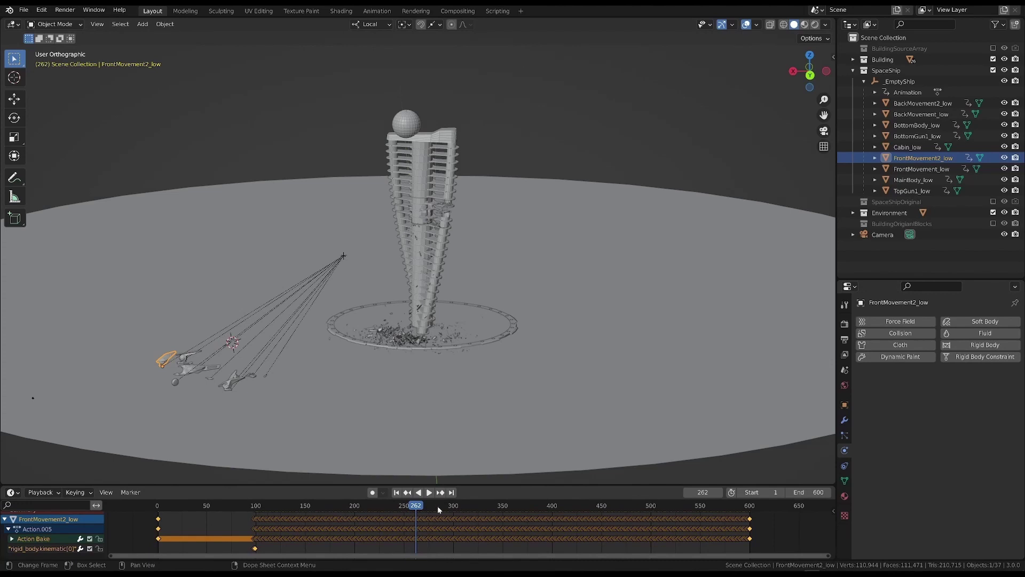
key(space)
drag(261, 502, 352, 520)
key(space)
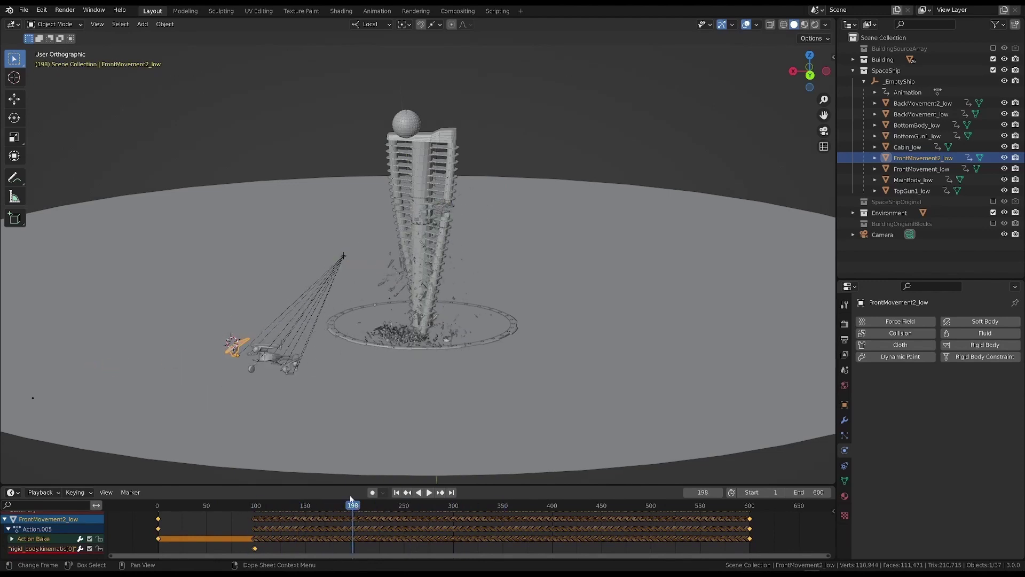